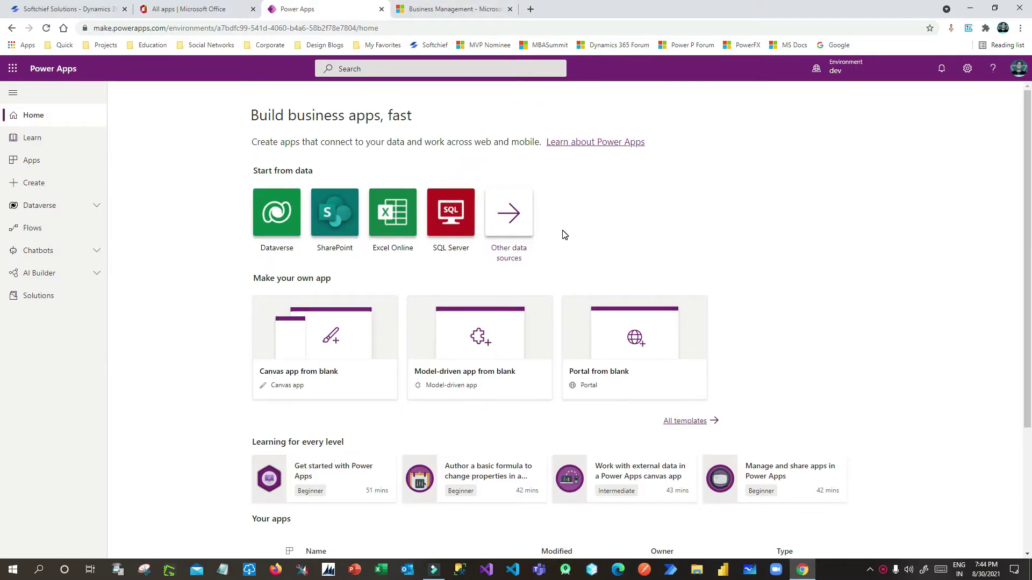
Back on the Power Apps home page, use the gear menu's Advanced settings to open Business Management settings in a new tab.
click(447, 9)
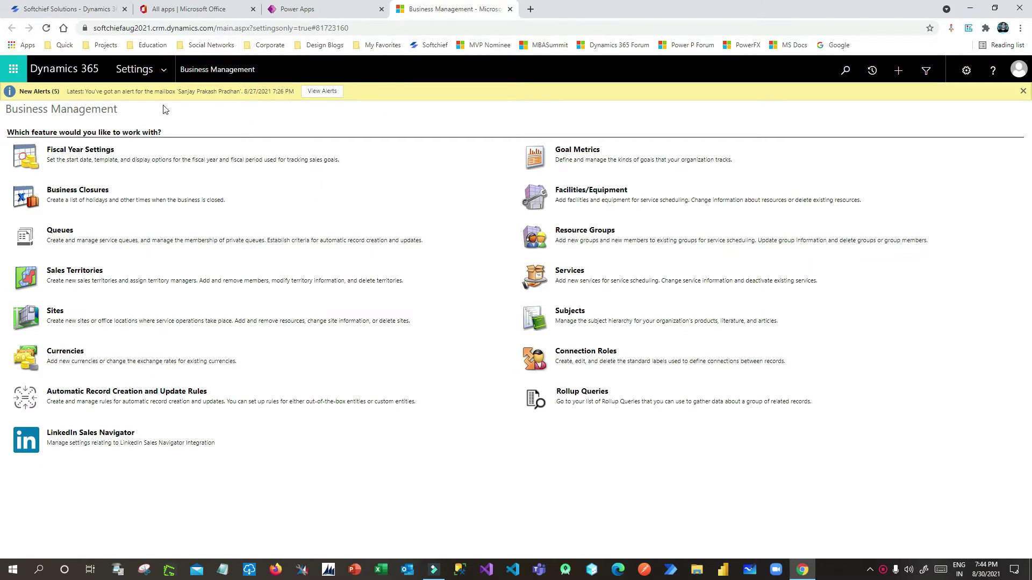
click(166, 73)
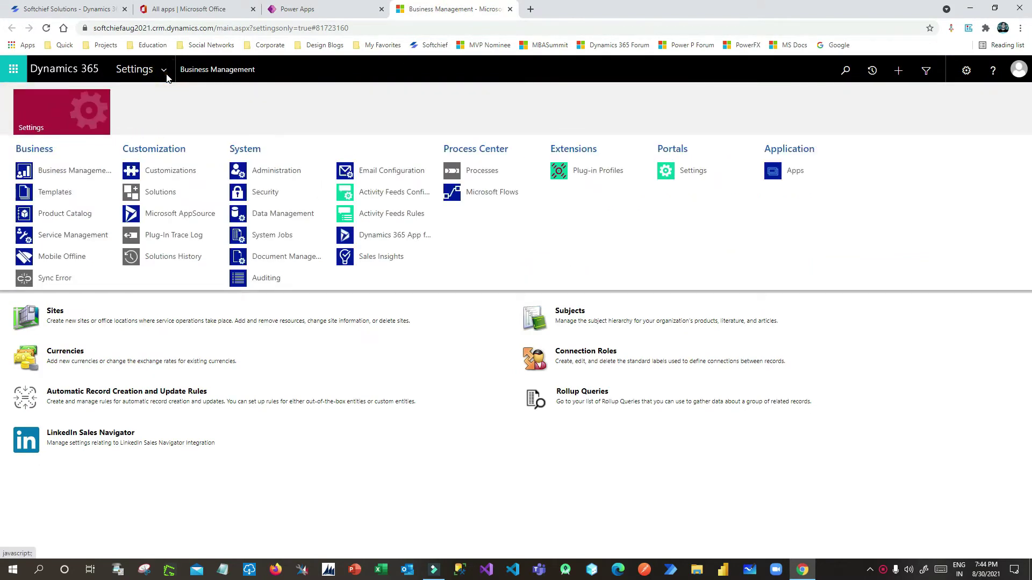
click(322, 9)
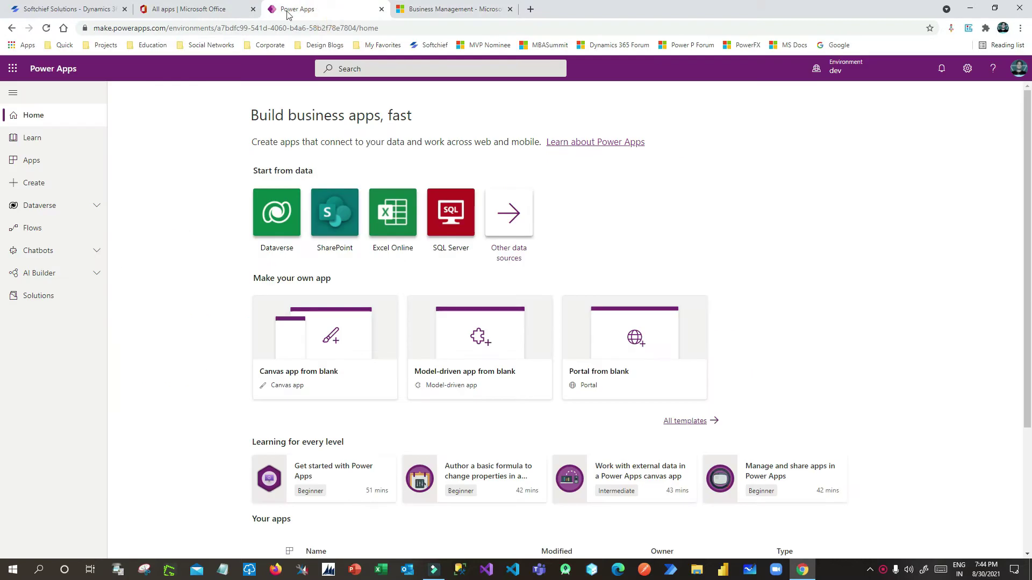
click(194, 6)
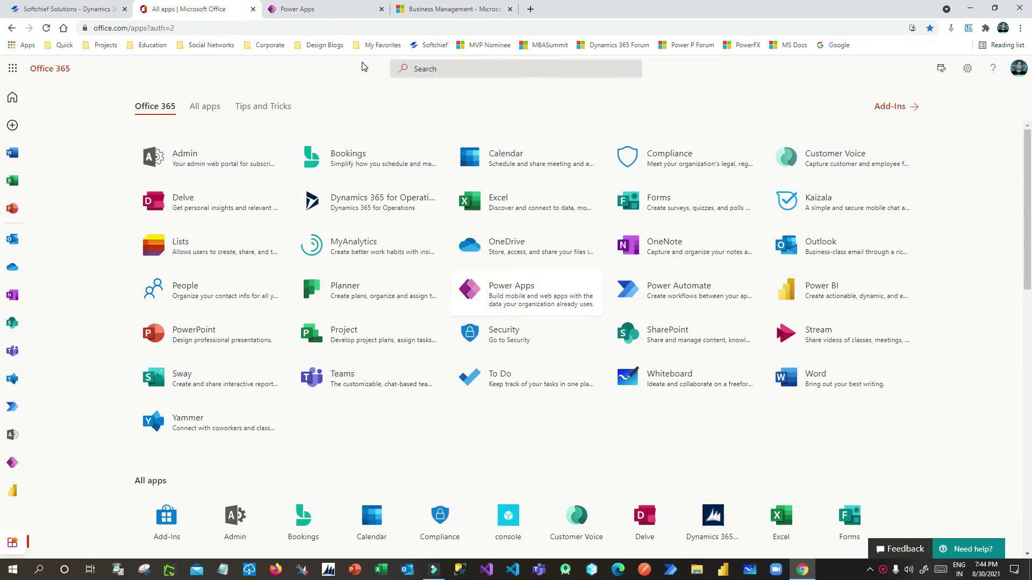
click(333, 12)
drag(100, 28, 162, 28)
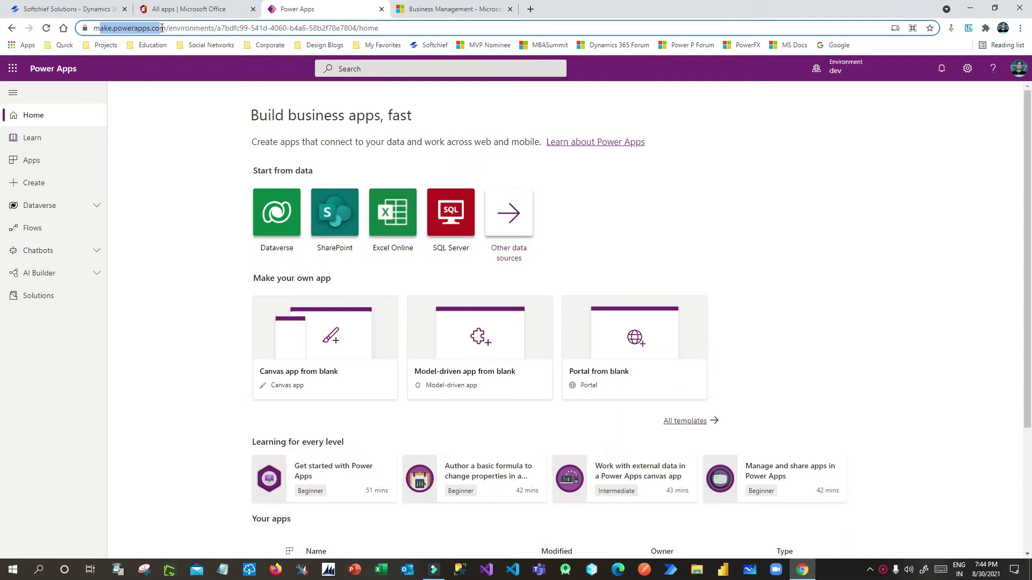
click(815, 131)
click(967, 68)
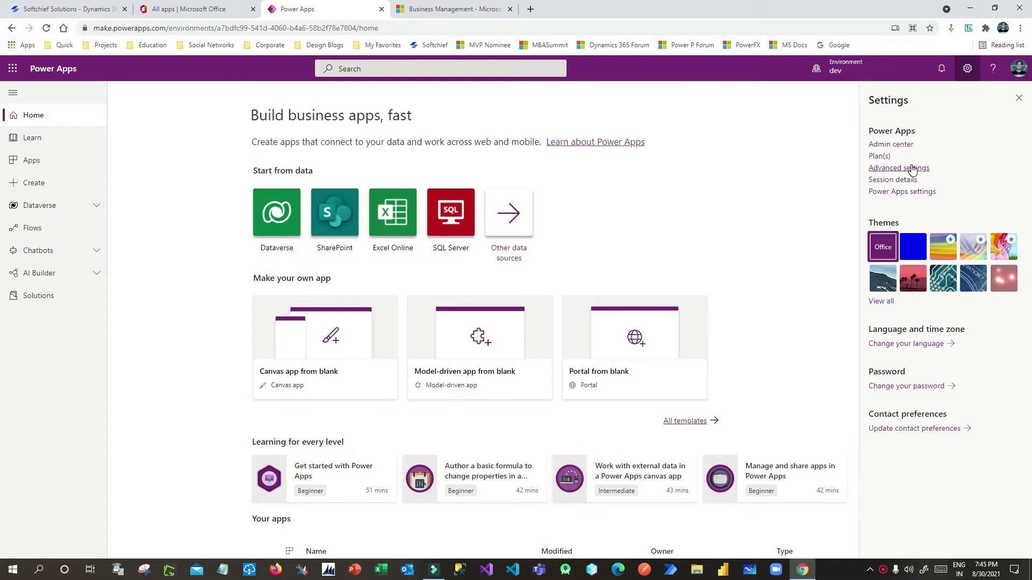
click(906, 169)
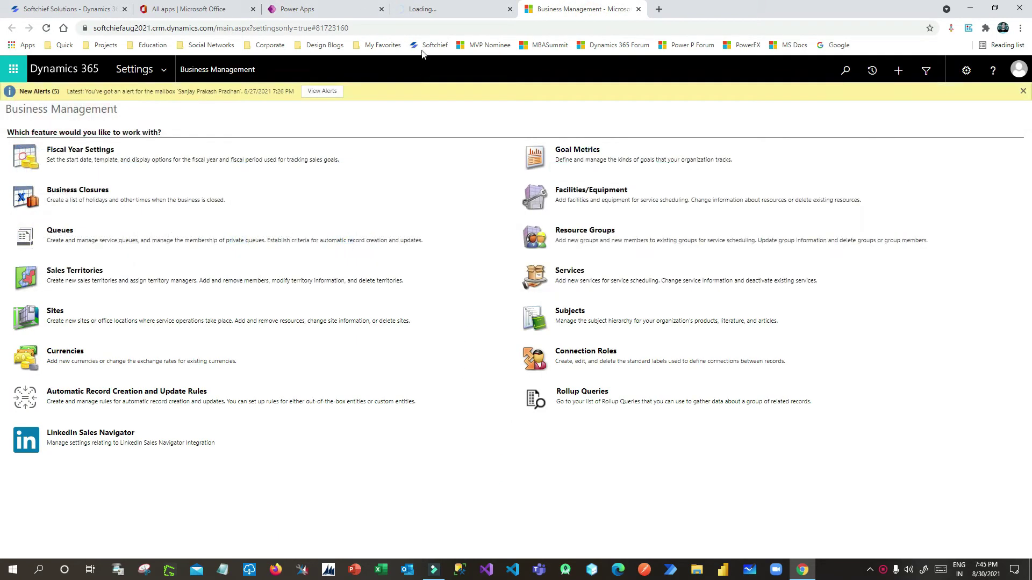
Go to Settings > Templates > Email Templates, dismissing the alert, deprecation and security-role banners.
click(166, 72)
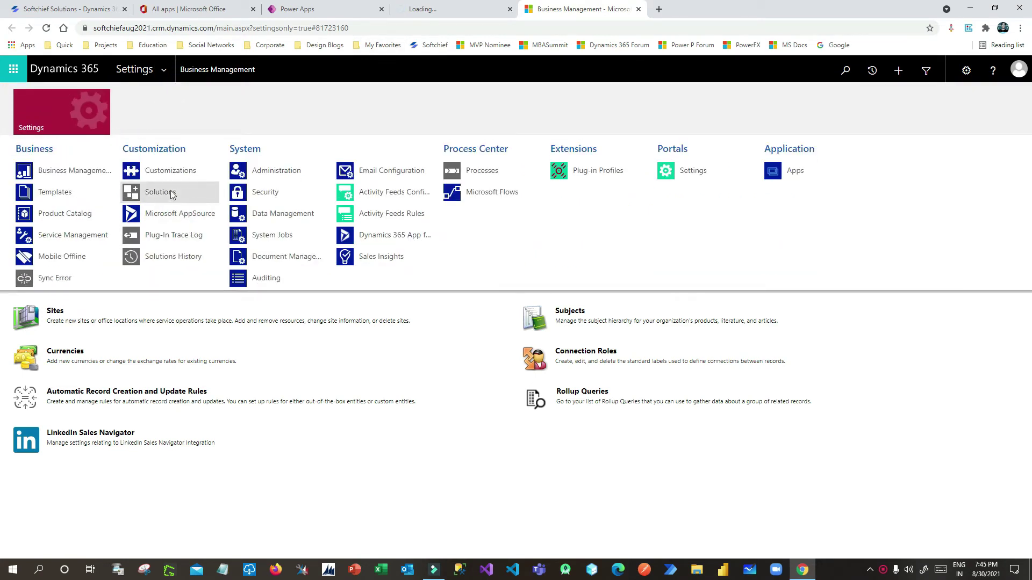
click(69, 194)
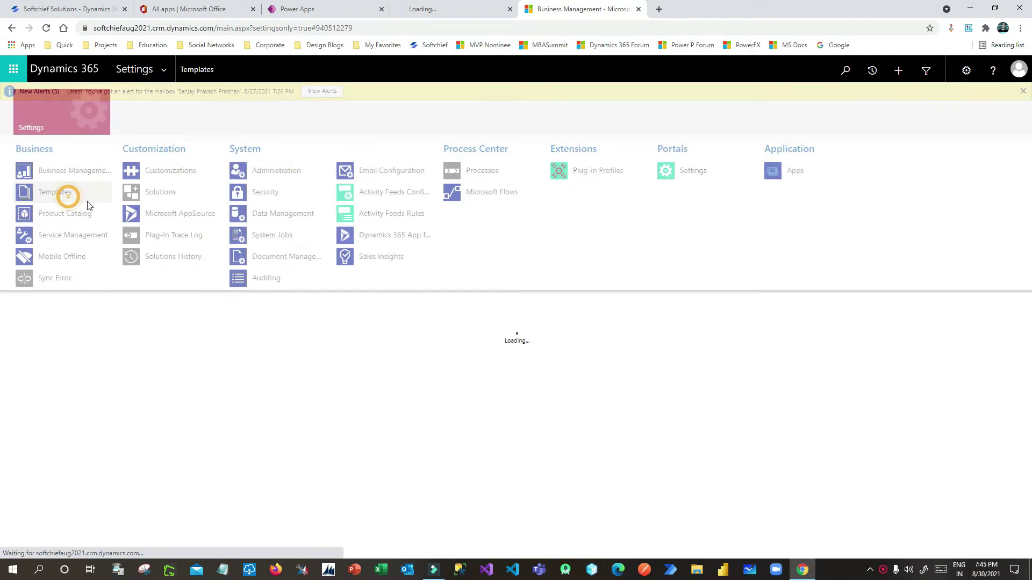
click(508, 10)
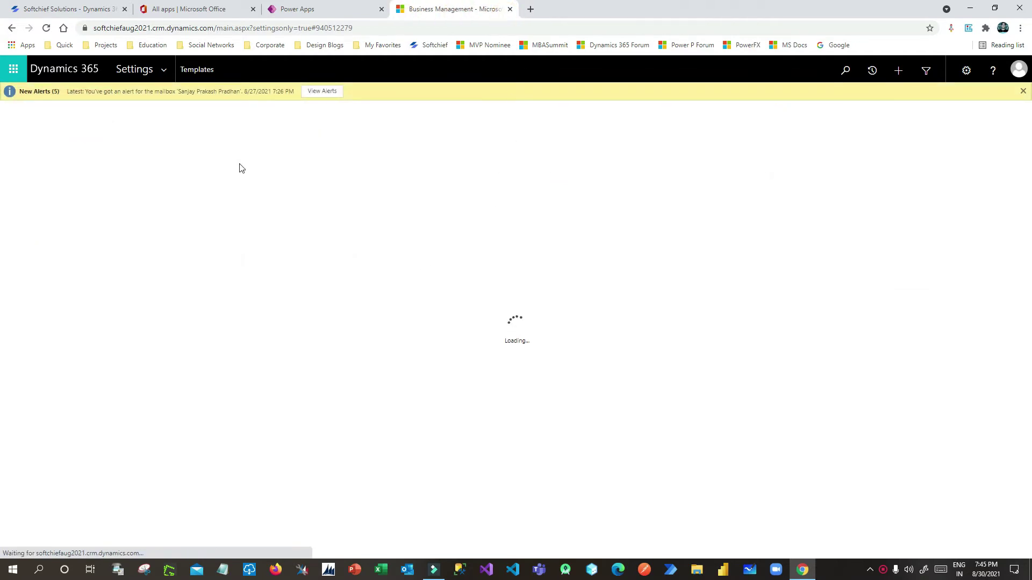
click(1023, 92)
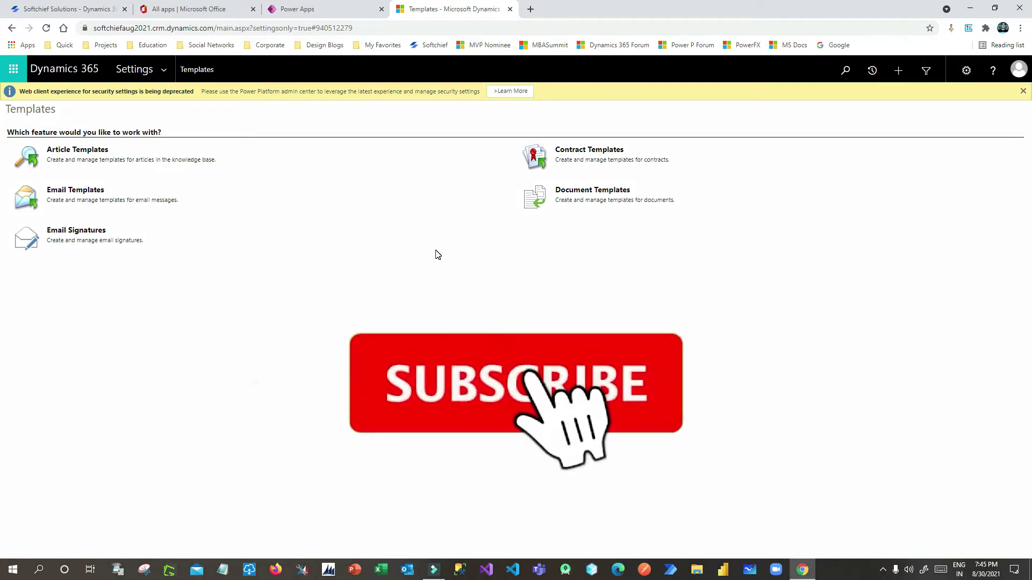
click(72, 191)
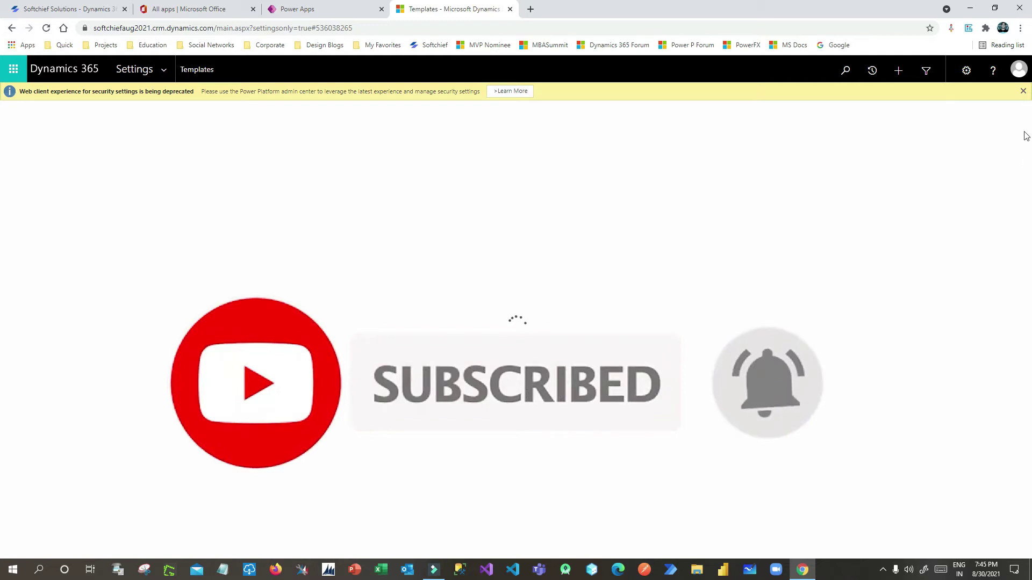
click(1022, 91)
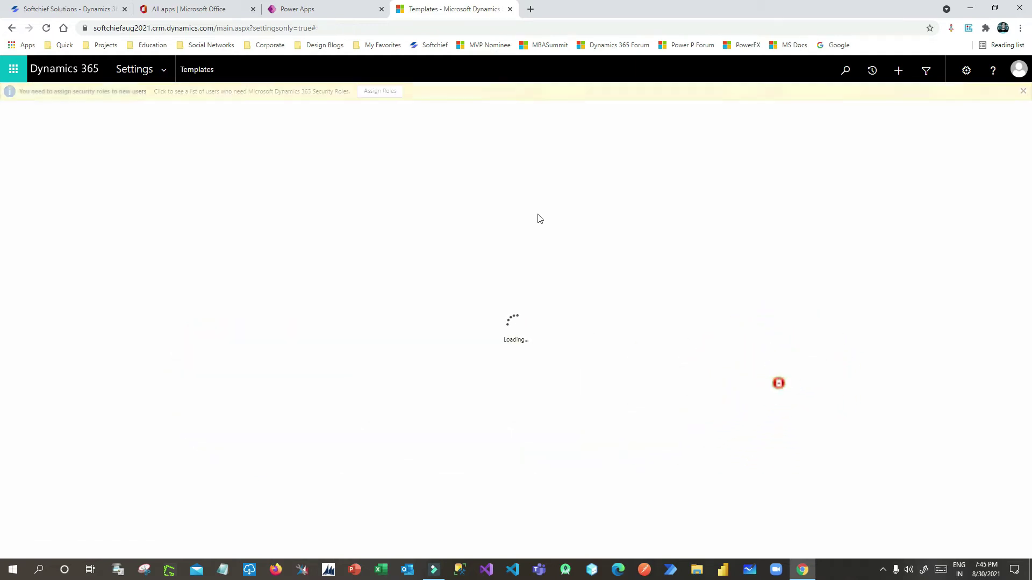
click(1023, 91)
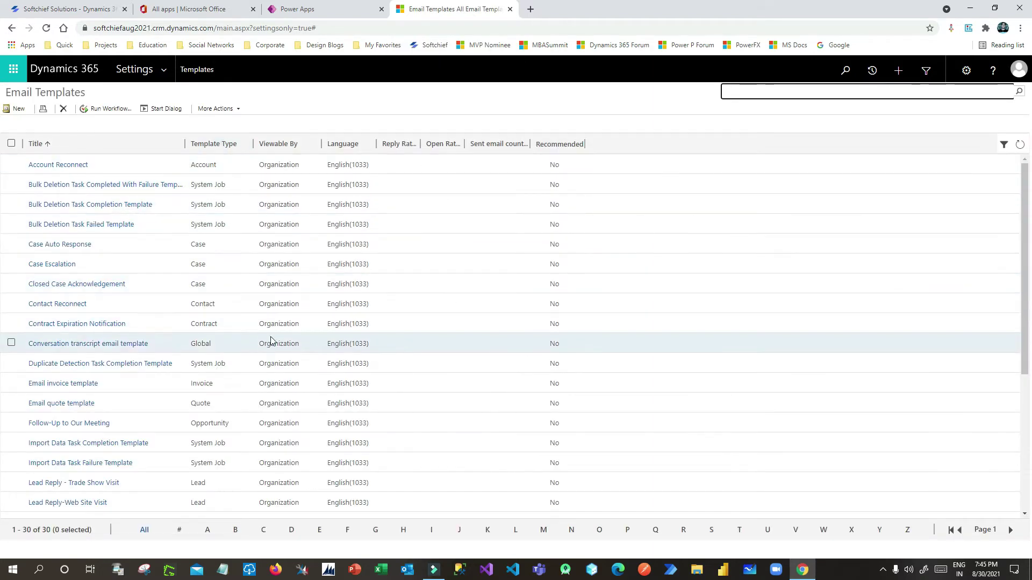
Sort the email templates list by the Template Type column.
scroll(111, 280, down, 5)
scroll(126, 361, up, 5)
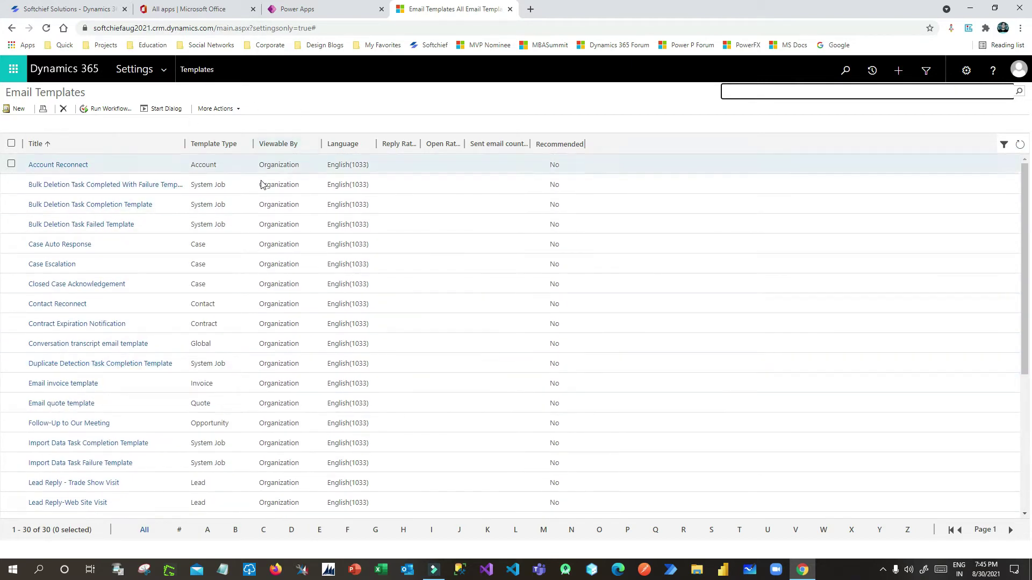
click(220, 143)
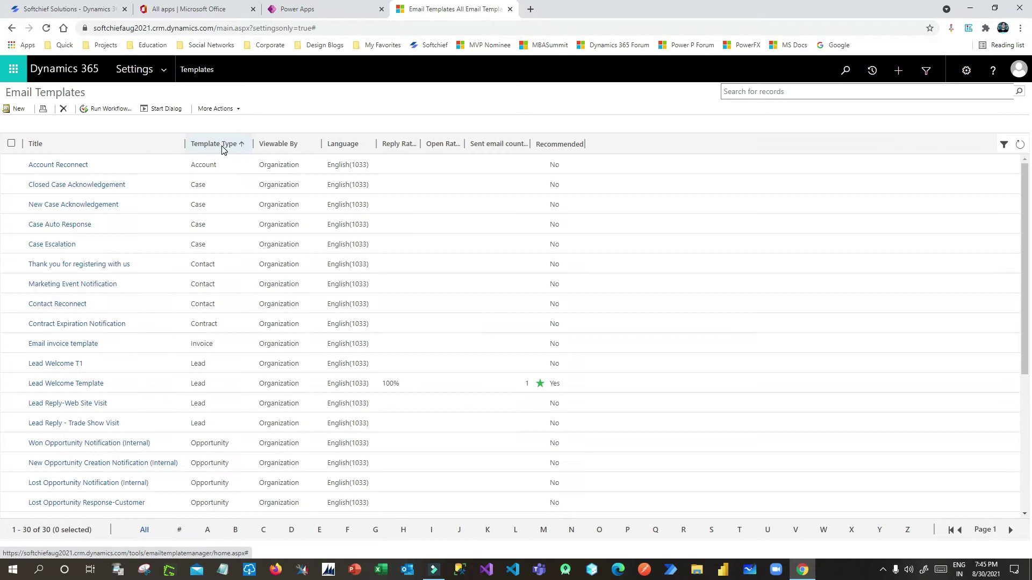
Start a new email template from the list toolbar.
scroll(210, 248, down, 4)
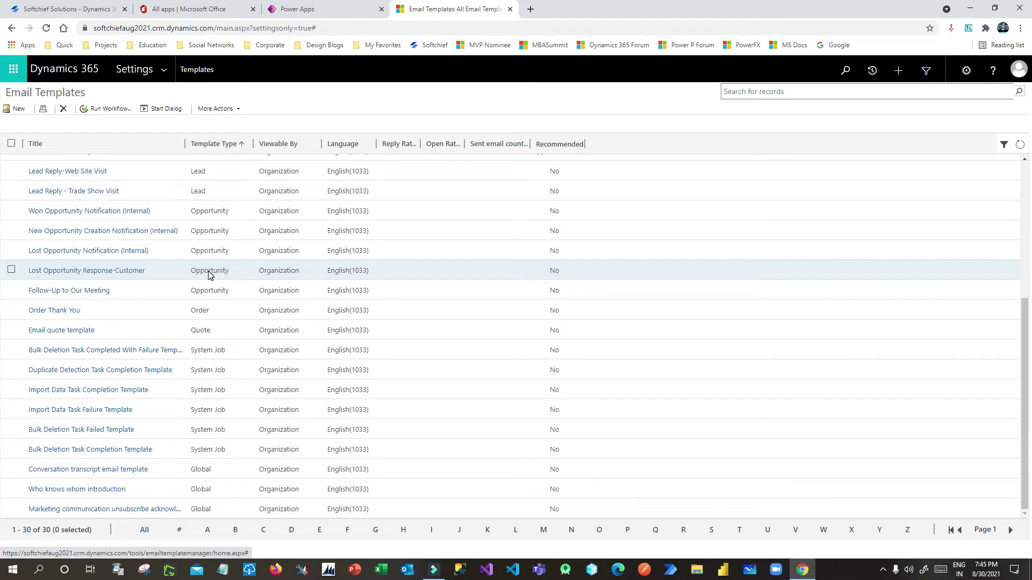
scroll(220, 354, up, 4)
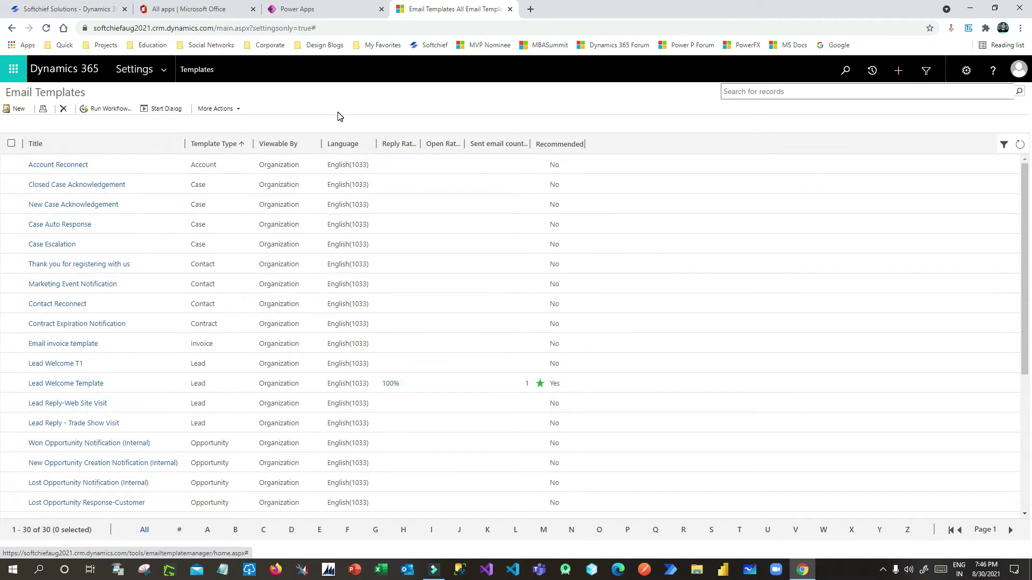
click(18, 109)
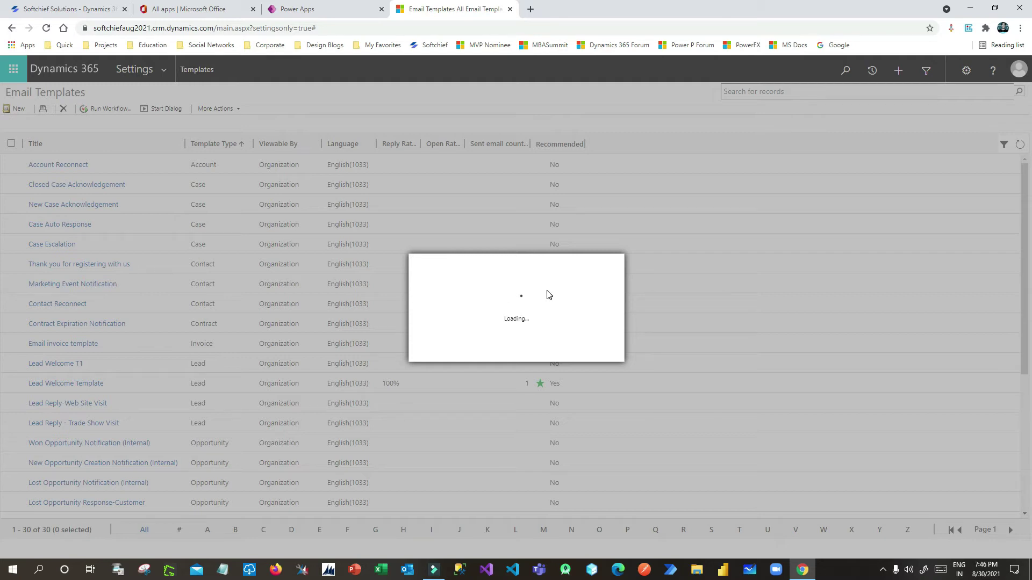
Choose Account as the template type, confirm, then move and enlarge the new template window.
click(558, 324)
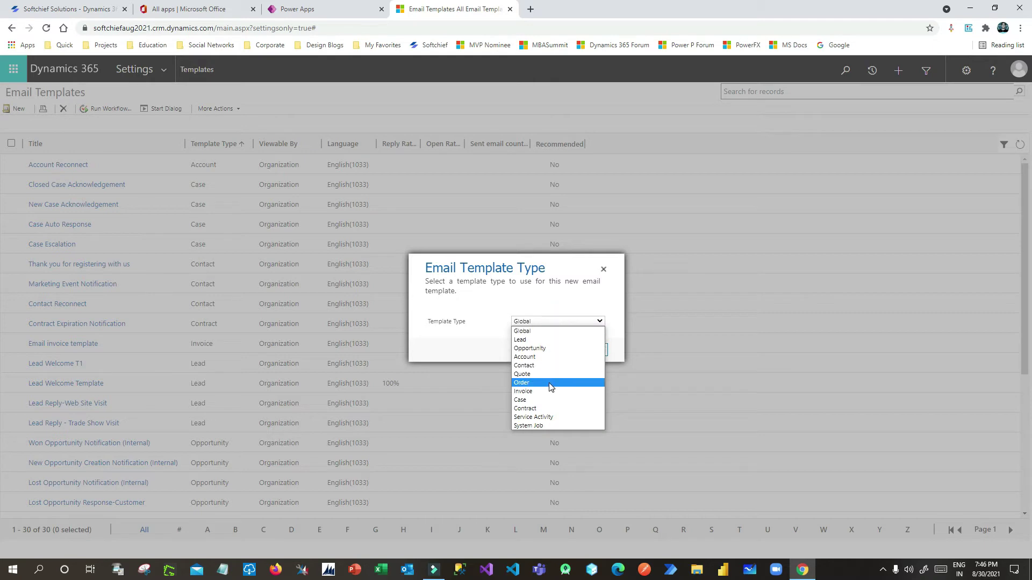
click(543, 357)
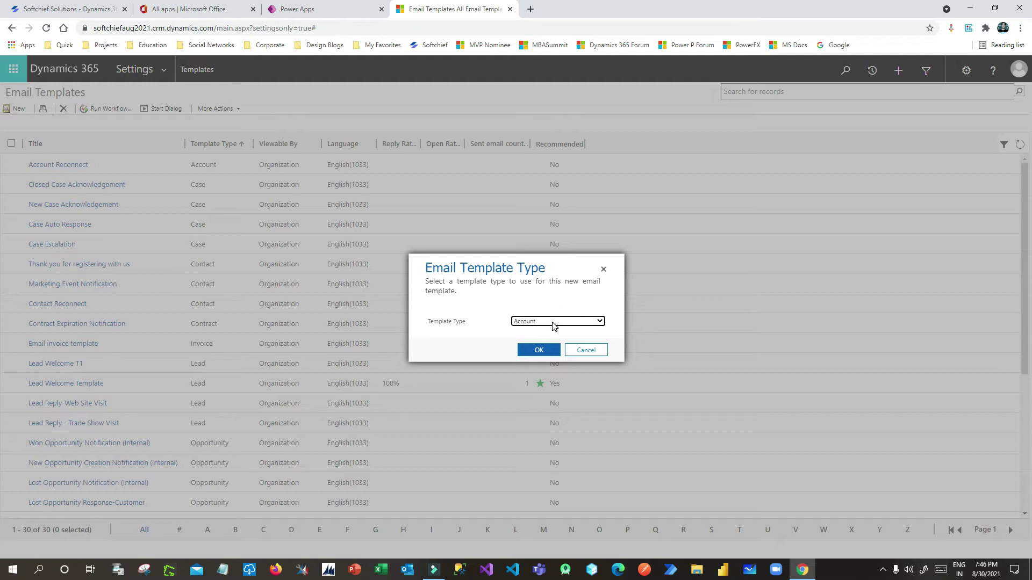
click(484, 322)
click(544, 354)
click(539, 351)
drag(611, 148, 550, 81)
drag(672, 369, 901, 504)
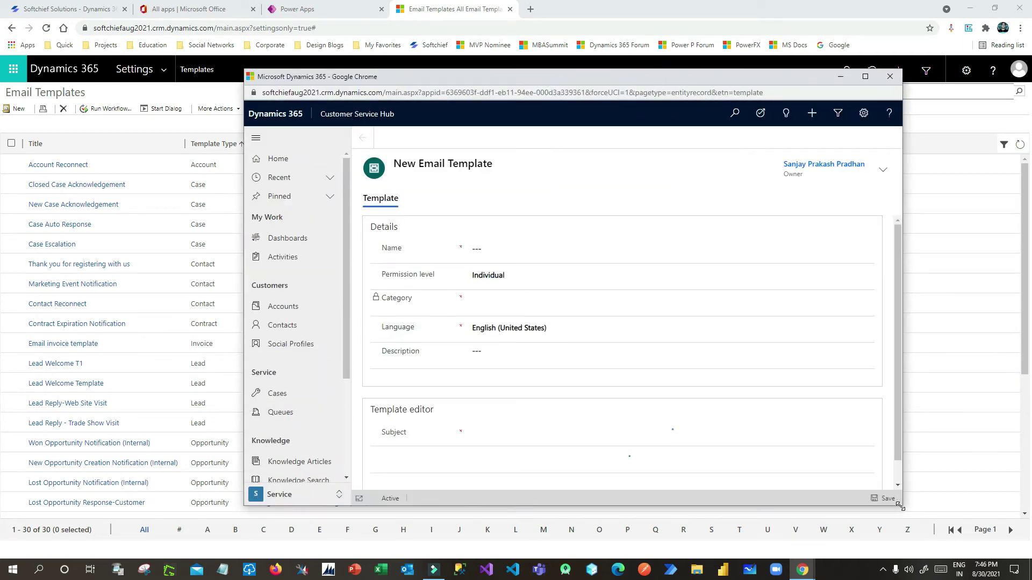
Enter the template name and set the permission level to Organization.
click(491, 249)
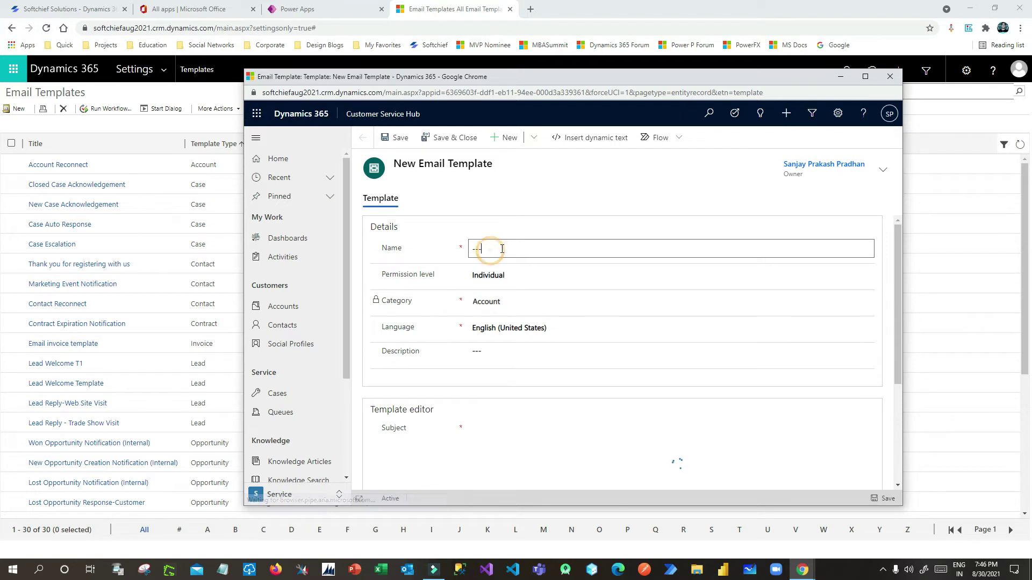
text(Ac)
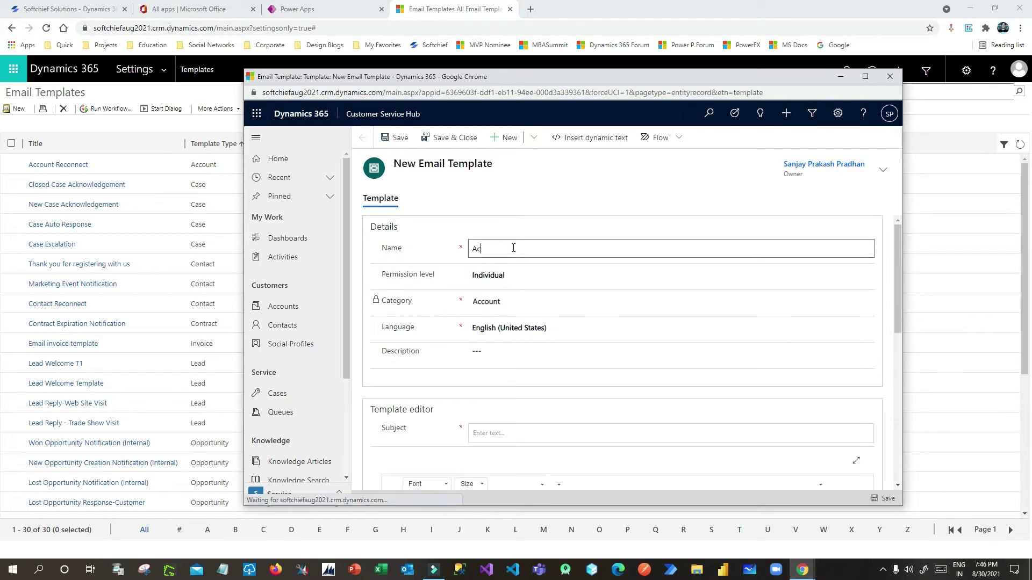
text(count Welcome Temlpate)
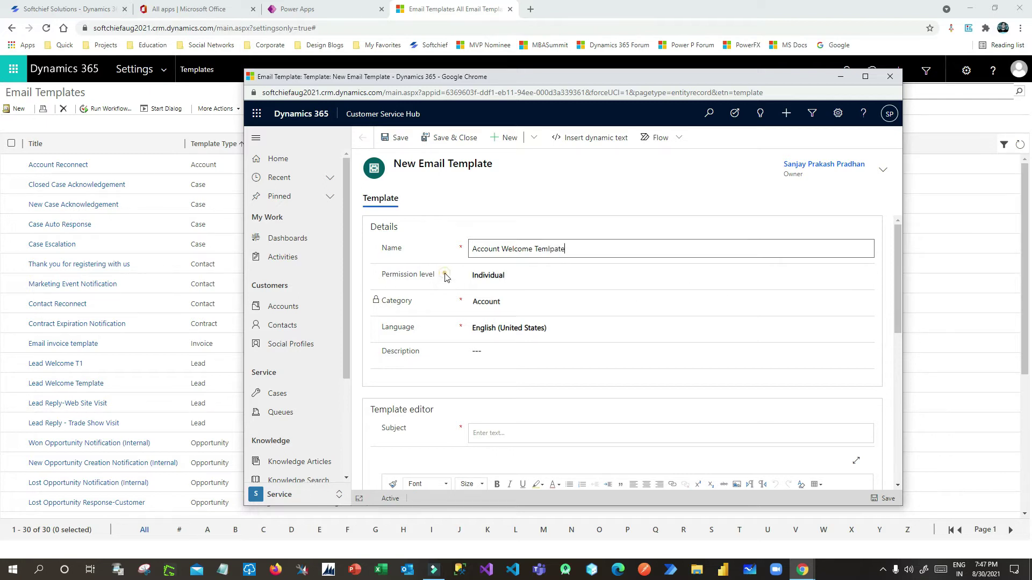
click(525, 276)
click(400, 279)
click(498, 279)
click(499, 301)
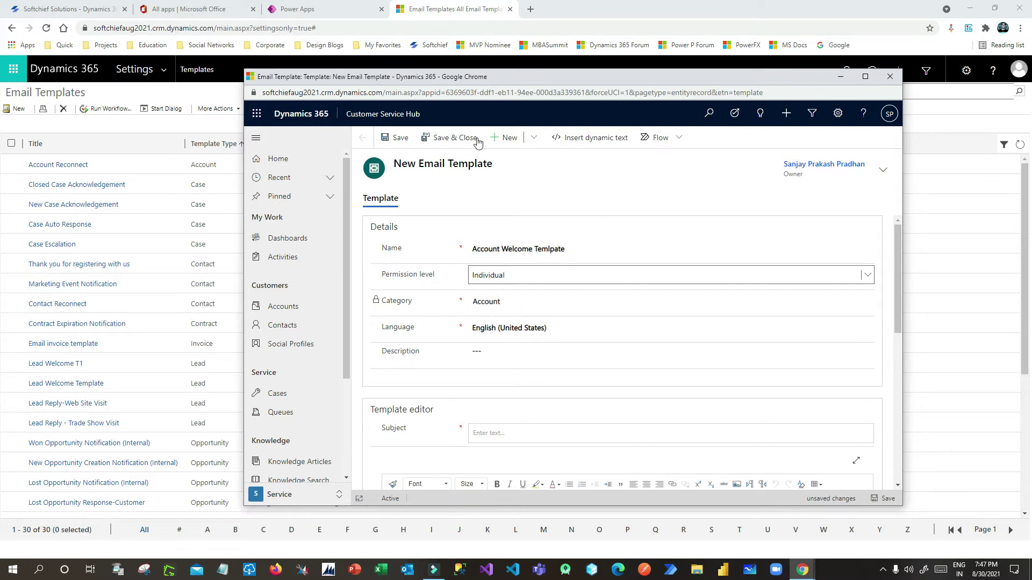
click(505, 280)
click(503, 290)
drag(391, 275, 452, 279)
click(452, 278)
click(553, 300)
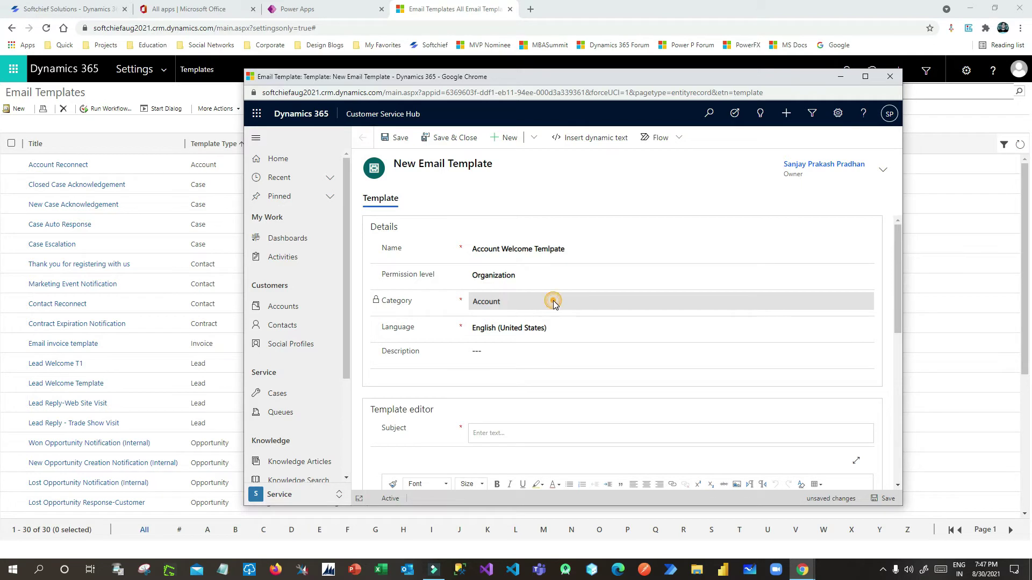
Correct 'Temlpate' to 'Template' in the name and copy the name into Description.
click(565, 248)
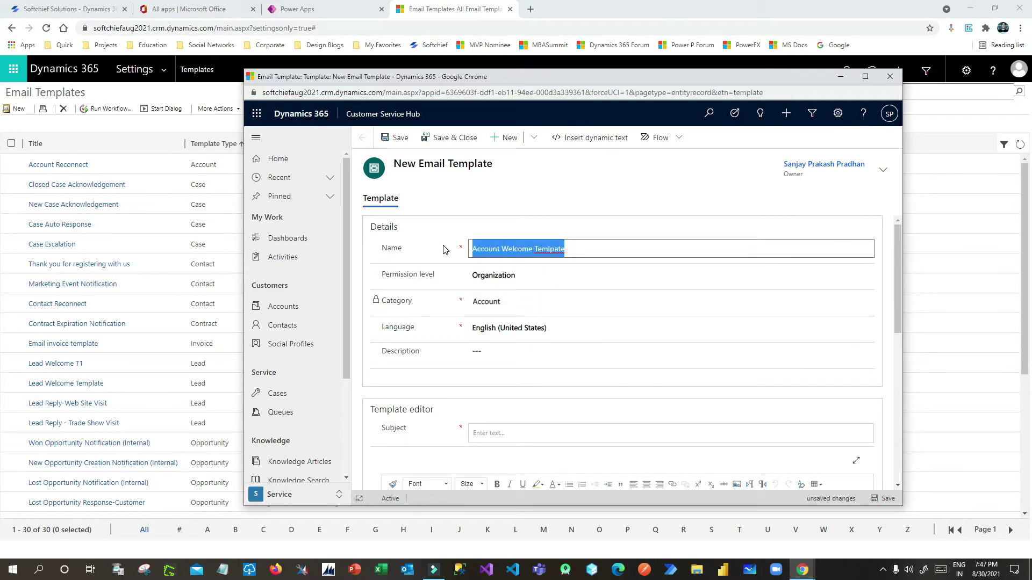
click(544, 249)
right_click(544, 250)
click(586, 254)
key(ctrl+a)
key(ctrl+c)
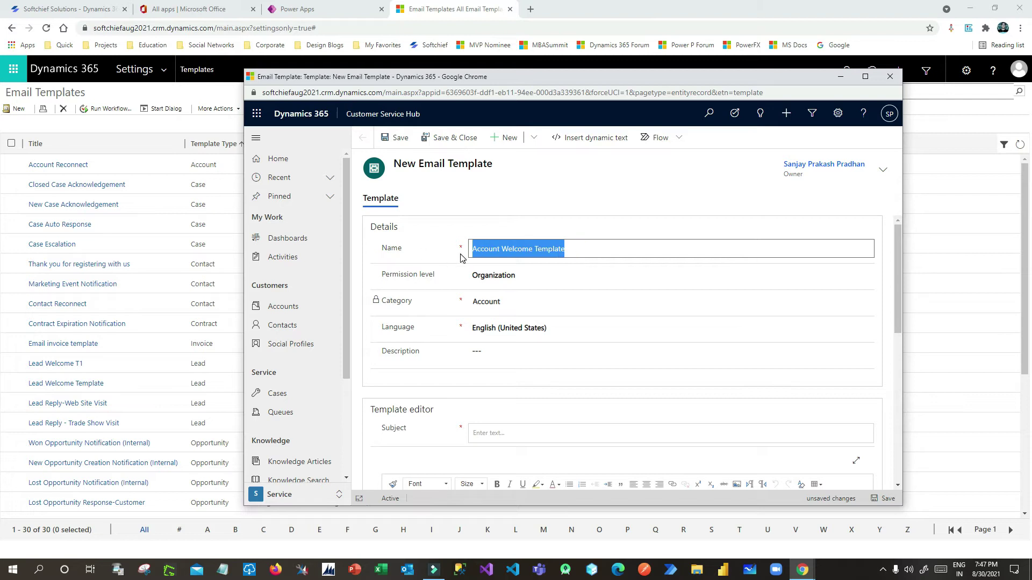
click(504, 355)
key(ctrl+v)
click(449, 353)
scroll(449, 352, down, 4)
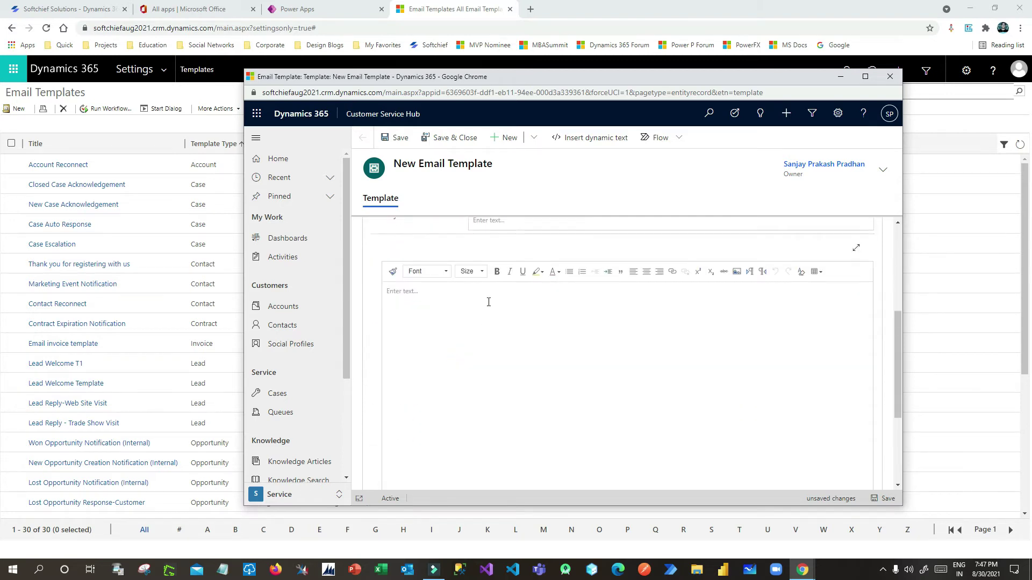
scroll(467, 309, up, 2)
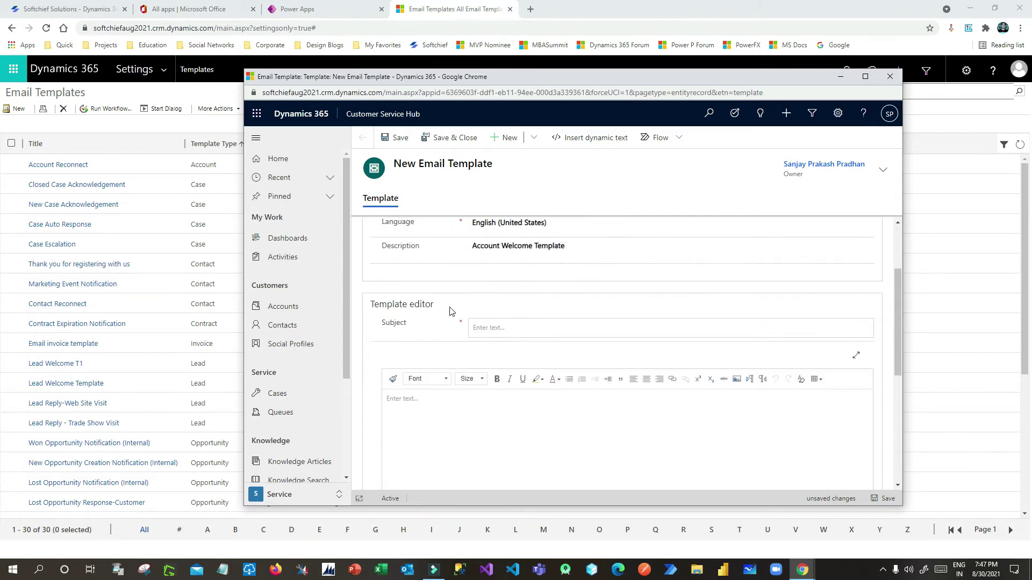
Enter the subject 'Welcomt to our Organization - ' with the caret left at its end.
click(488, 328)
drag(594, 326, 463, 333)
click(504, 335)
triple_click(581, 327)
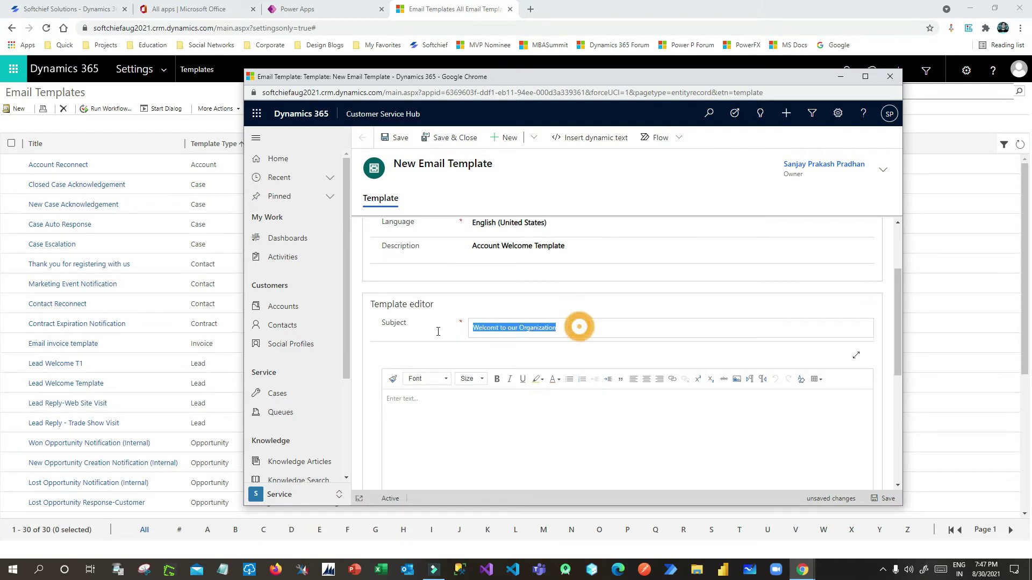
click(545, 334)
drag(564, 329, 461, 325)
click(531, 328)
click(559, 327)
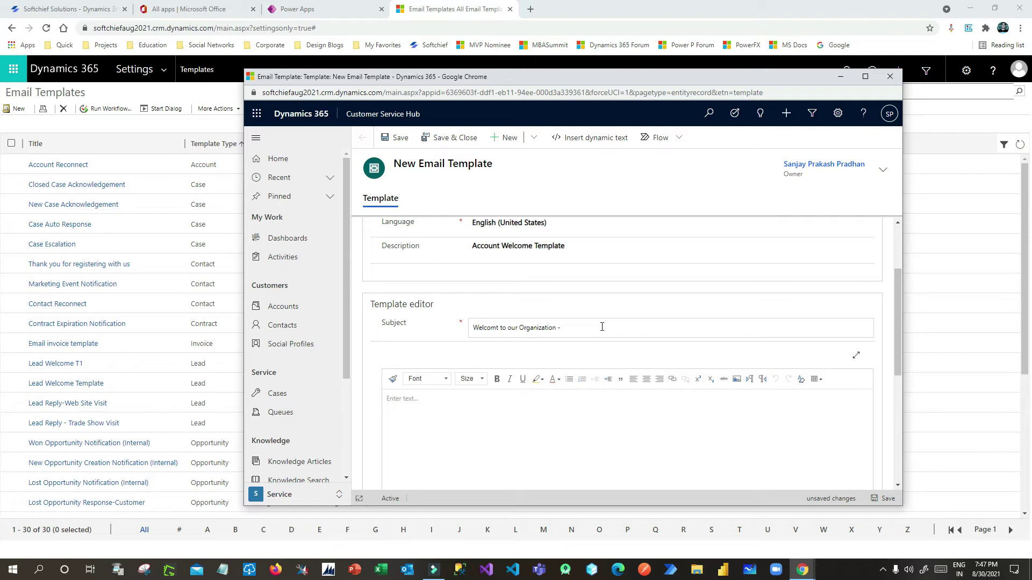
click(574, 327)
Append the dynamic field Account: Account Name to the end of the subject.
click(593, 141)
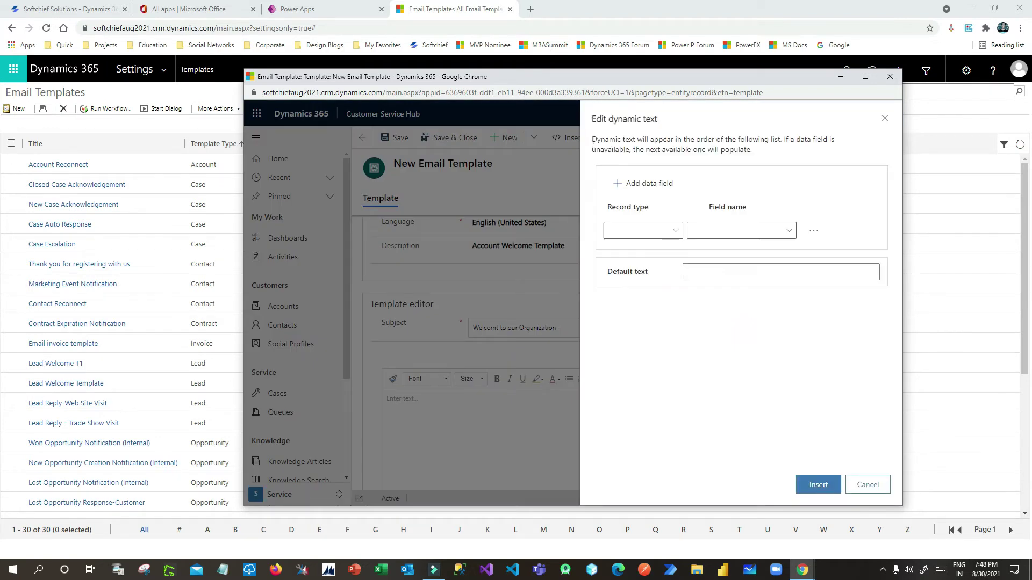
click(672, 231)
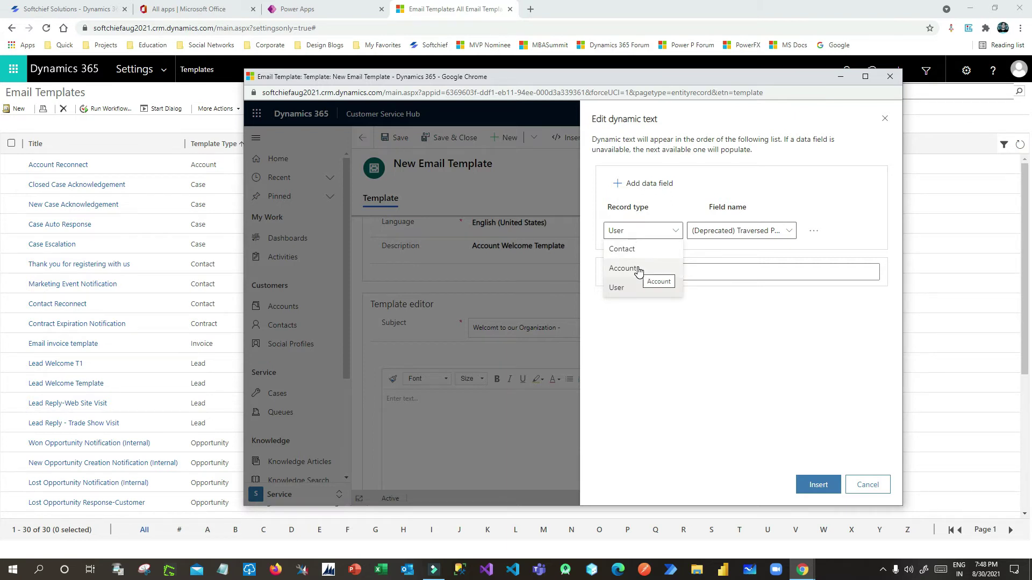
click(624, 268)
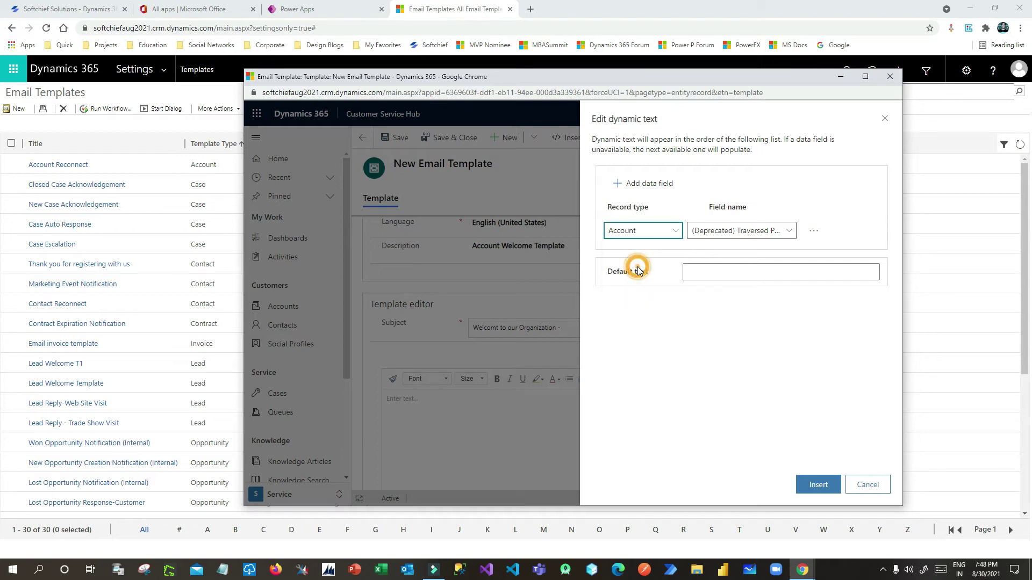
click(783, 232)
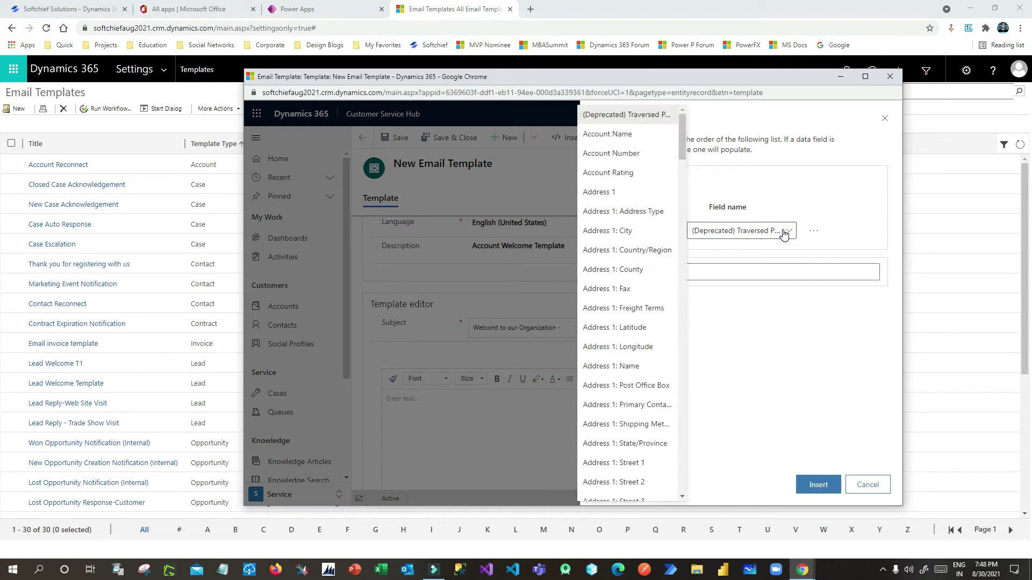
click(617, 134)
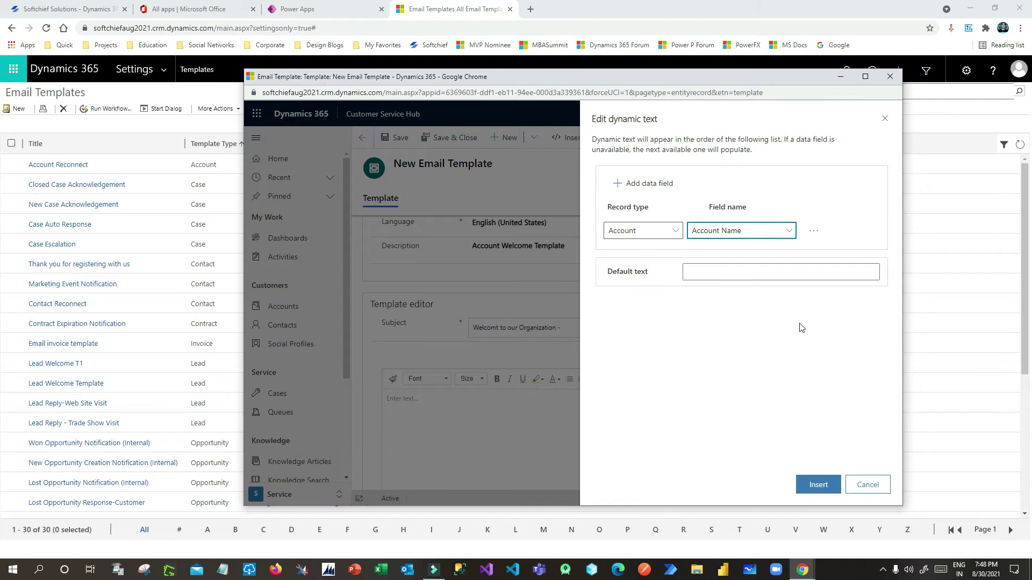
click(818, 484)
click(663, 326)
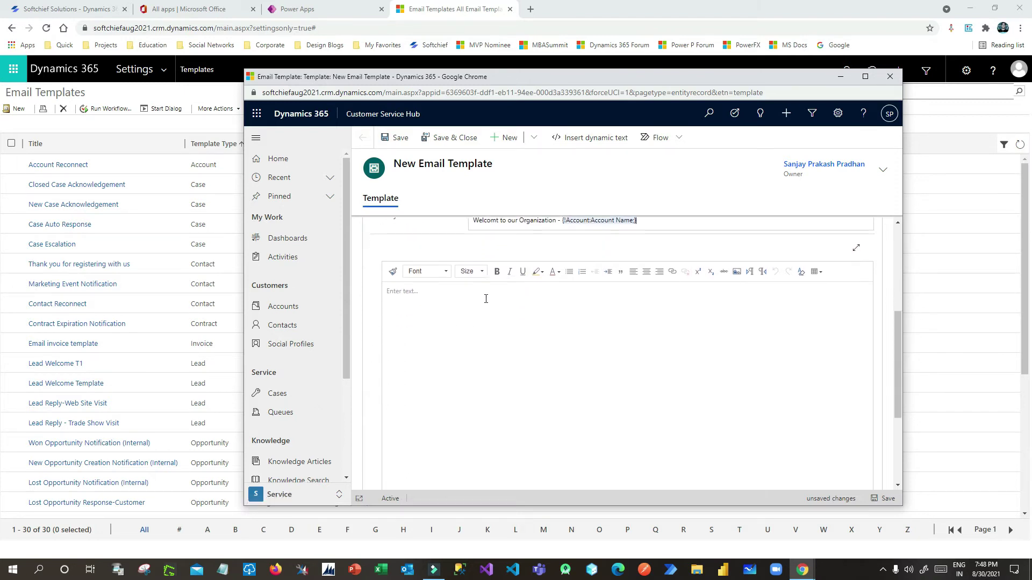
scroll(457, 339, down, 2)
Start the body with 'Hi' followed by the dynamic Account Name field.
click(421, 301)
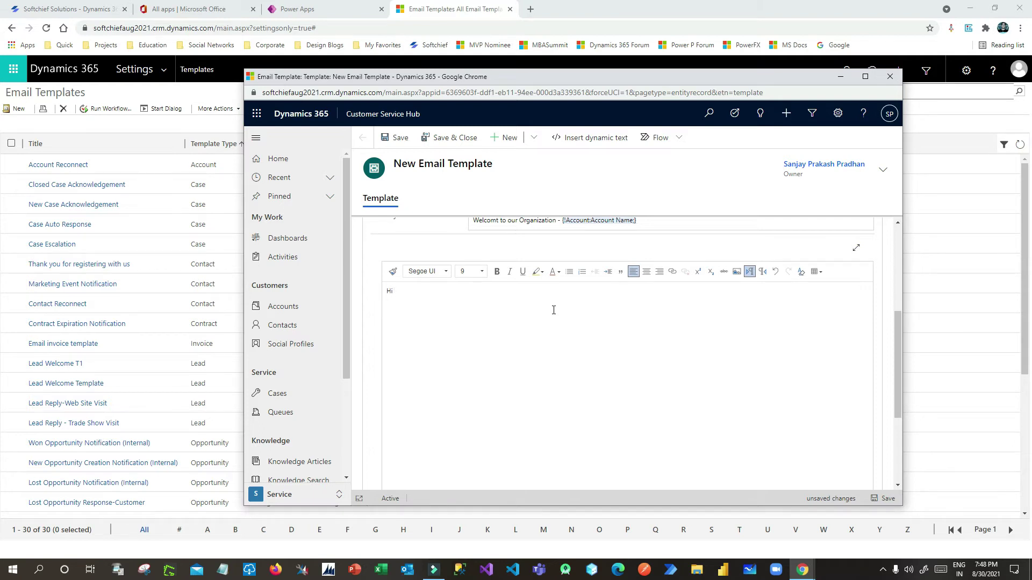
drag(415, 299, 396, 294)
key(BackSpace)
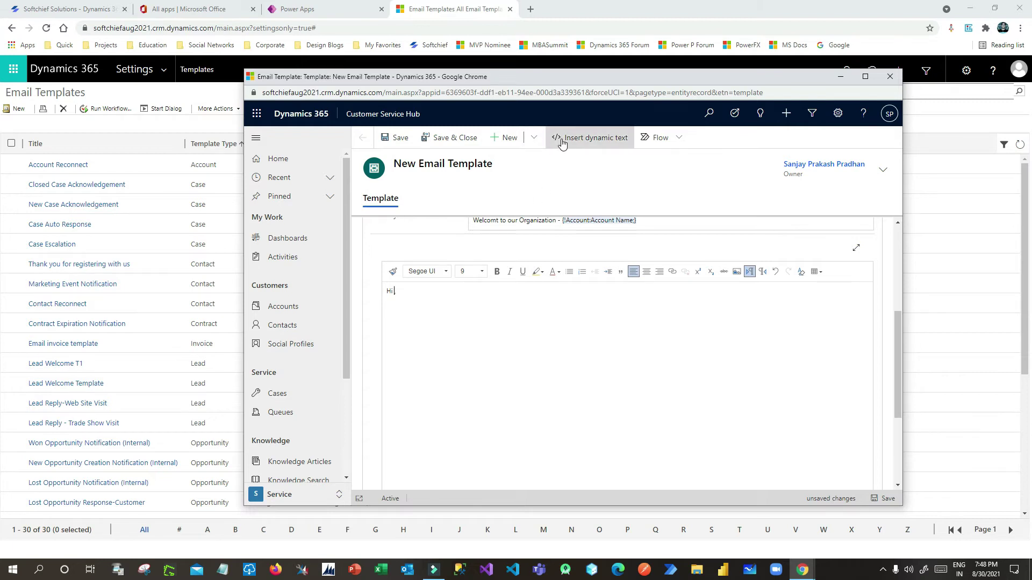
click(620, 138)
click(675, 231)
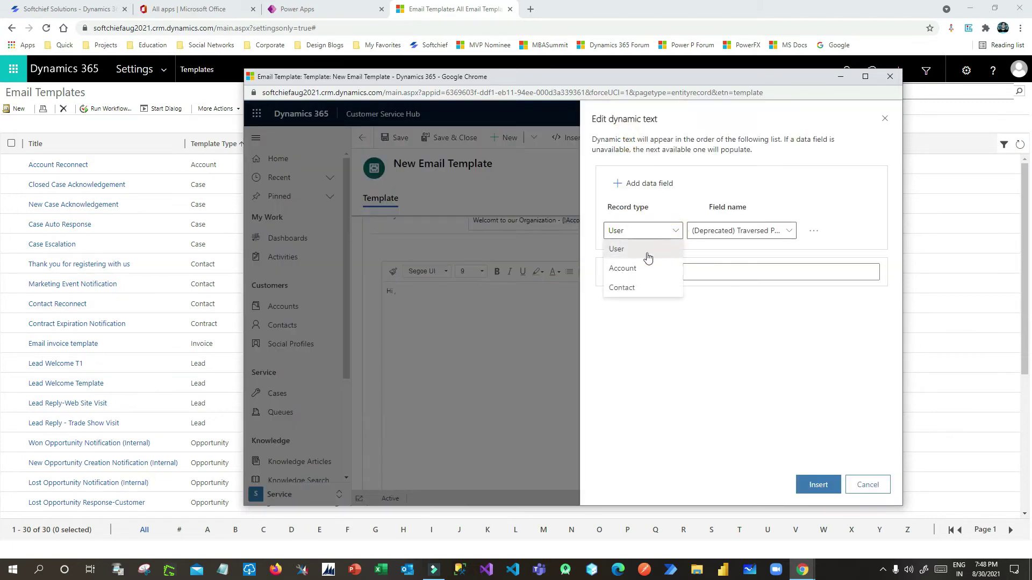
click(643, 274)
click(782, 231)
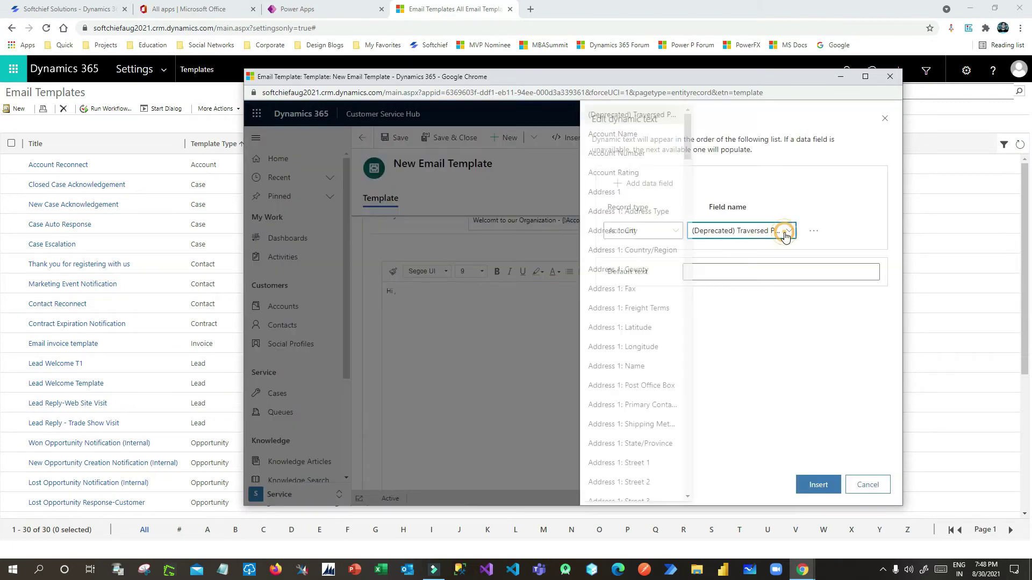
click(607, 134)
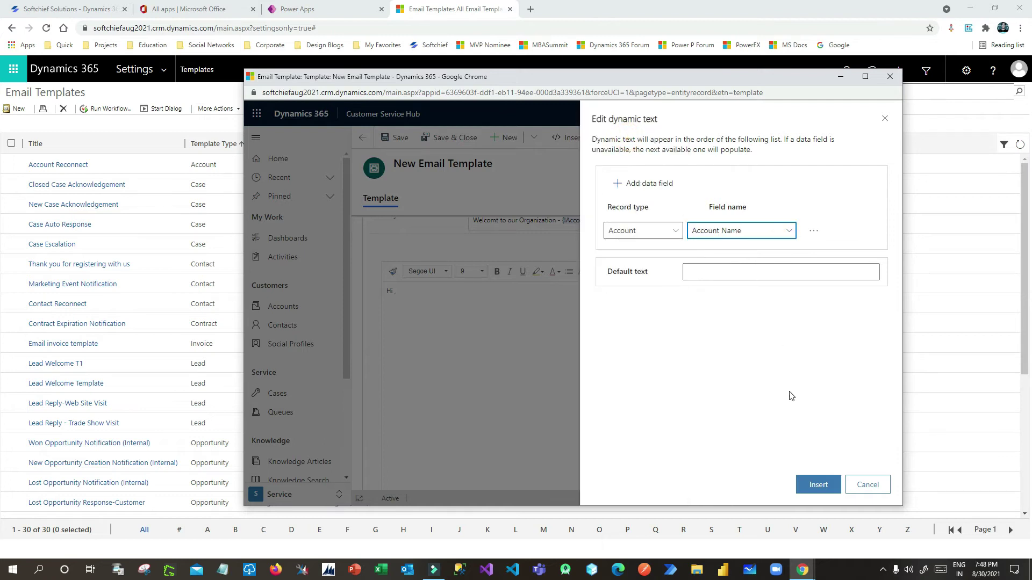
click(817, 484)
Type the welcome line beginning 'Welcome to our organ' and a sign-off below it.
click(484, 293)
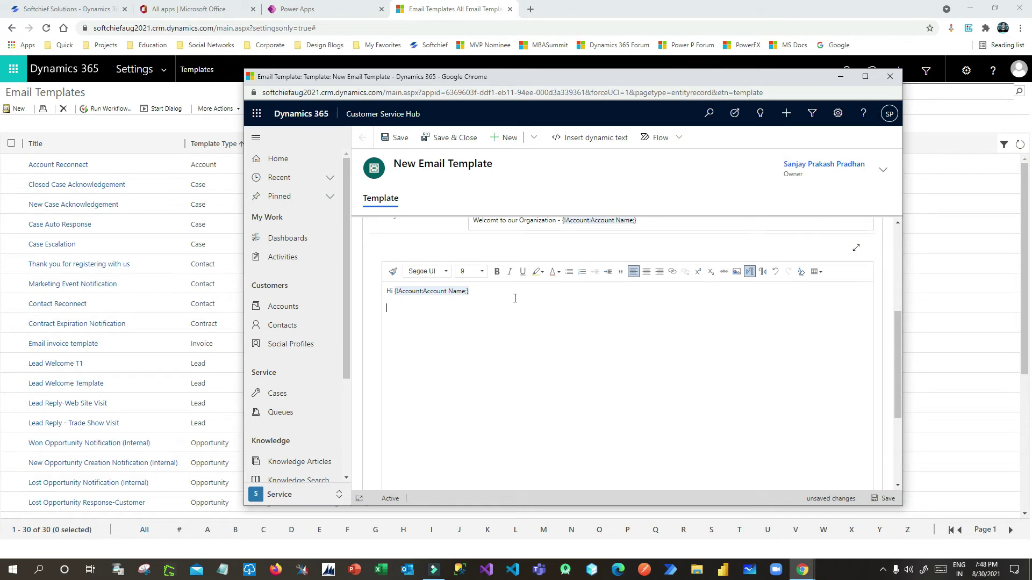
text(Welcome to our organ)
text(have you onboard.)
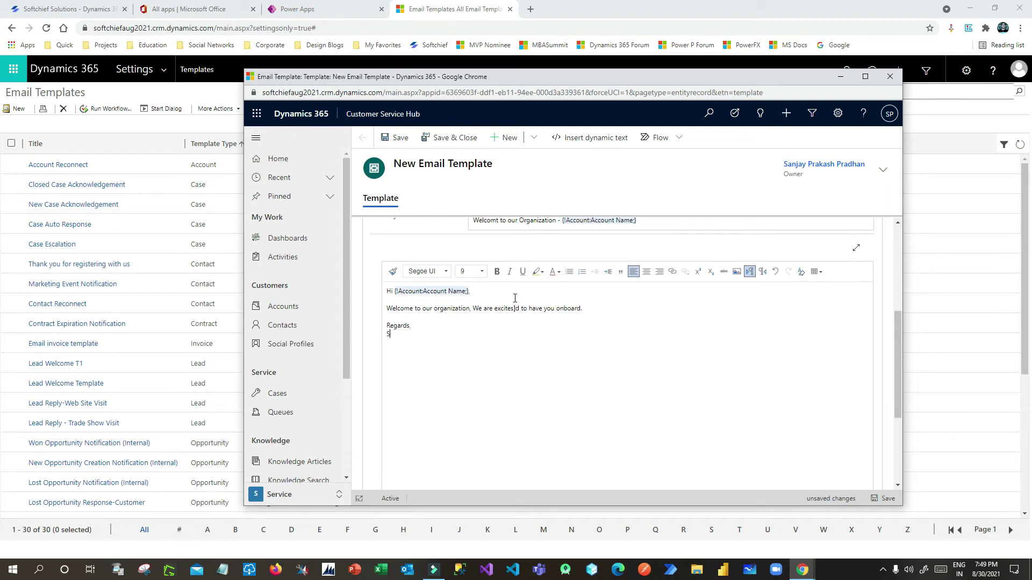
text(uya)
key(BackSpace)
key(BackSpace)
Add a blank line after the welcome sentence and bring up the Image insertion dialog.
drag(411, 332, 384, 311)
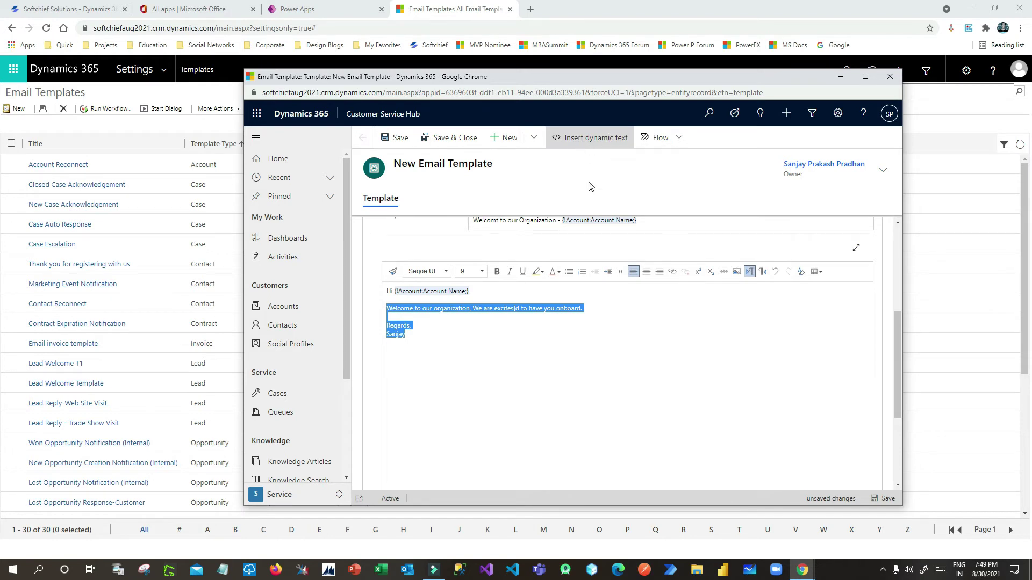
click(453, 335)
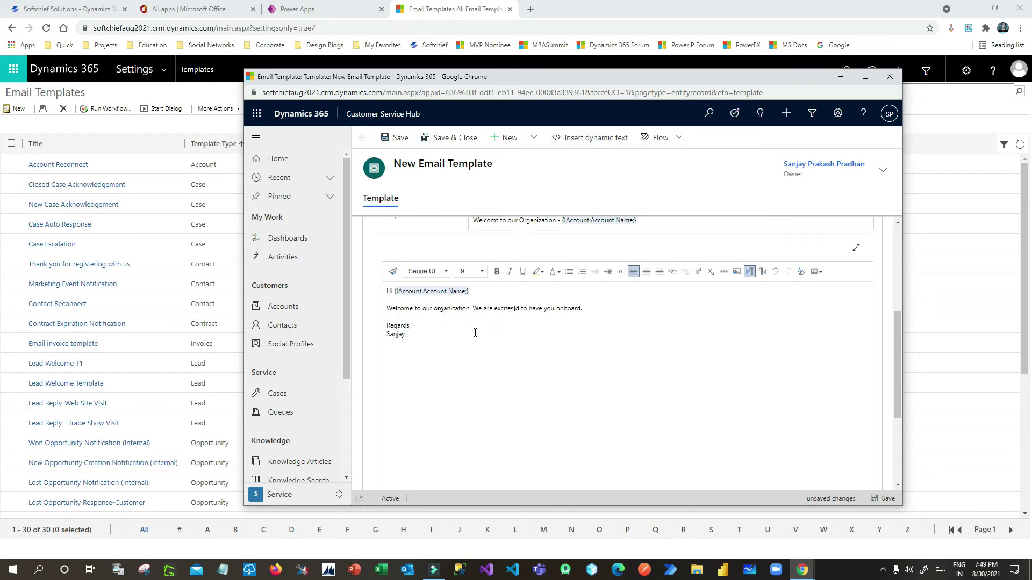
drag(414, 334, 382, 318)
click(426, 341)
scroll(482, 334, up, 3)
scroll(533, 369, down, 4)
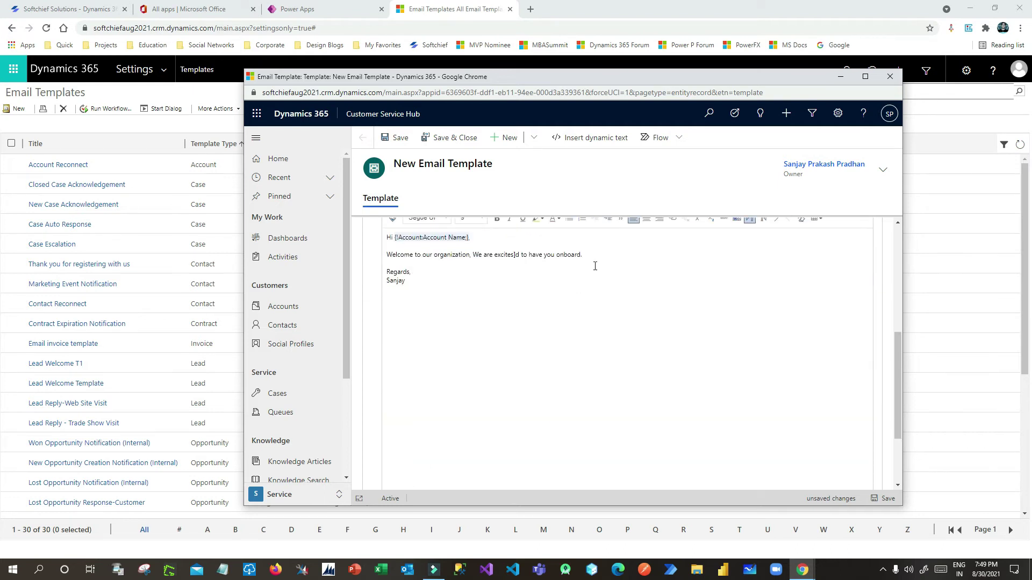
scroll(612, 313, up, 1)
key(Return)
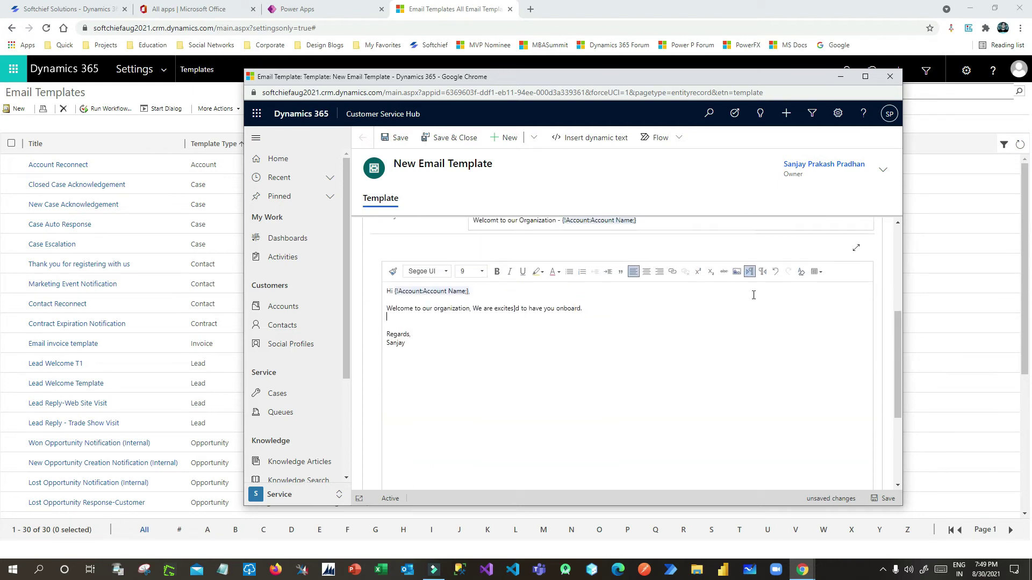
click(737, 273)
scroll(588, 352, down, 2)
scroll(554, 274, up, 2)
Insert the presentation PNG from file into the template body.
click(501, 368)
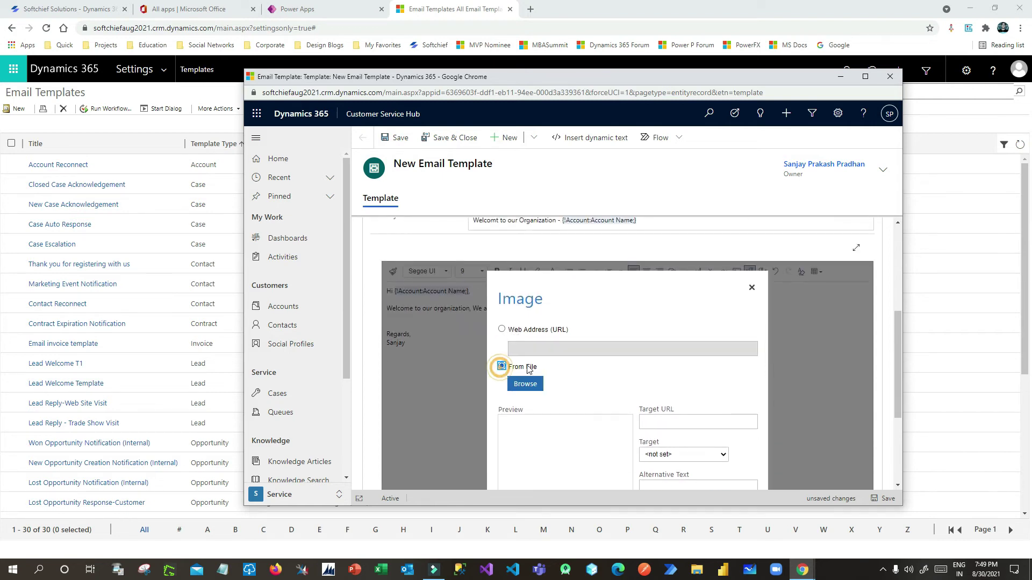
scroll(571, 360, down, 2)
scroll(569, 359, up, 1)
click(529, 338)
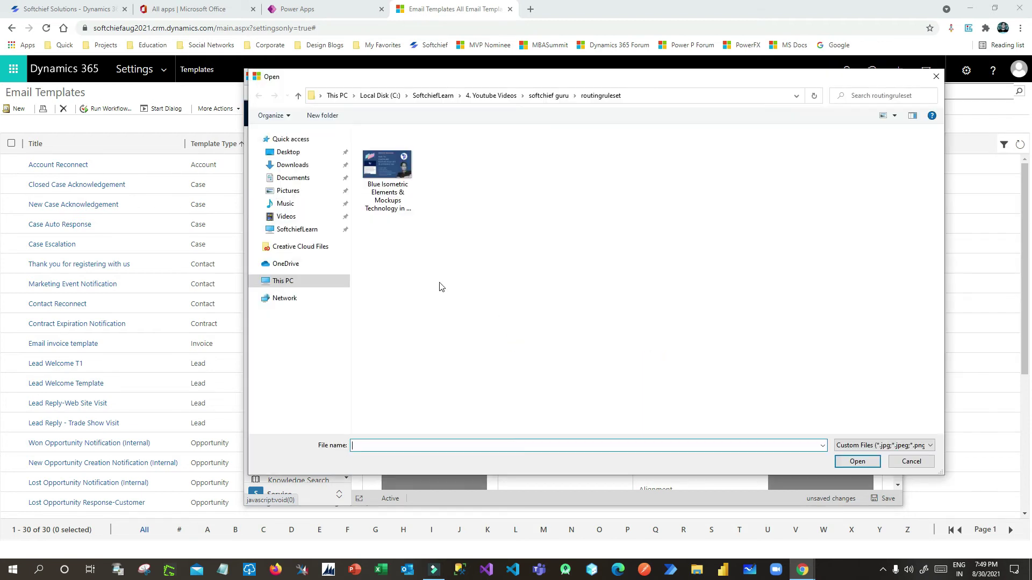
double_click(386, 165)
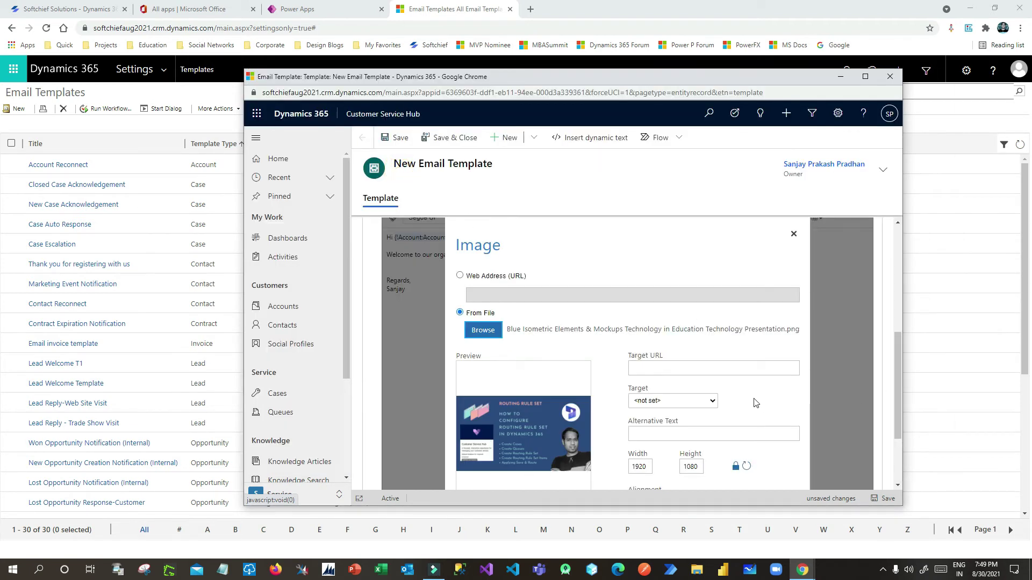
scroll(584, 377, down, 1)
scroll(583, 377, down, 1)
scroll(672, 408, up, 2)
scroll(725, 436, down, 2)
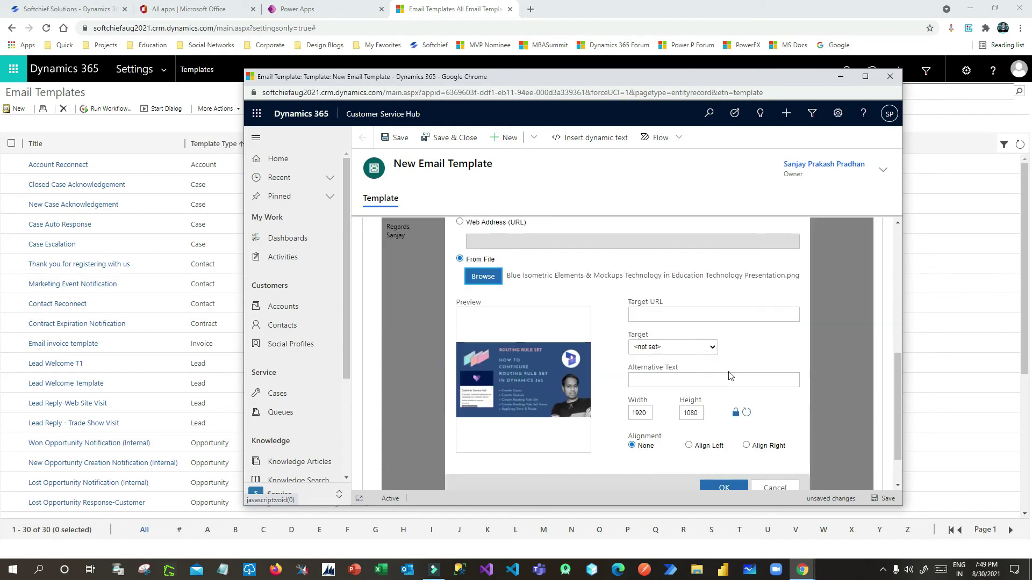
click(725, 436)
scroll(753, 296, up, 6)
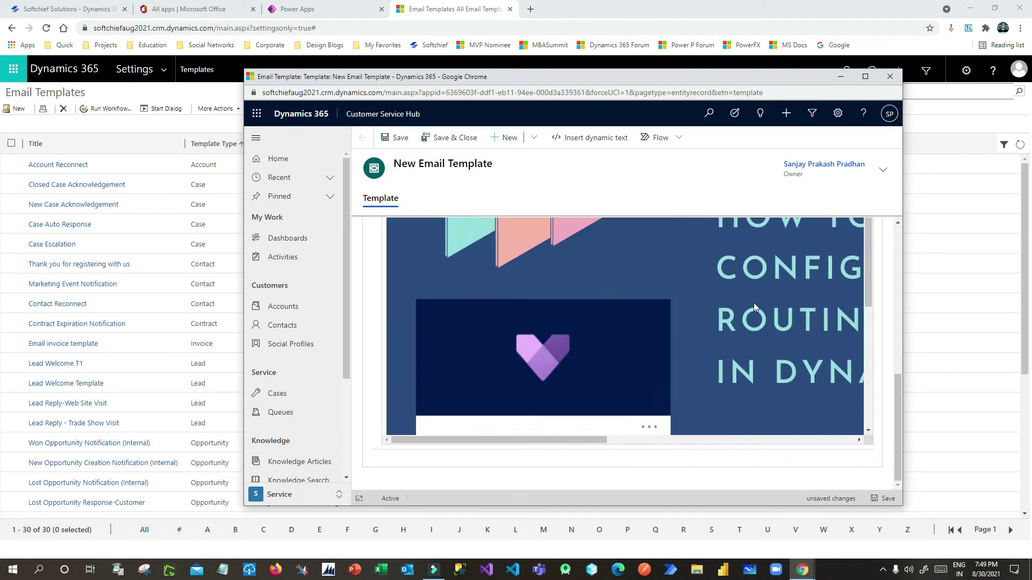
scroll(730, 325, up, 3)
scroll(667, 333, down, 5)
Select the inserted image and delete it from the body.
click(665, 334)
key(Delete)
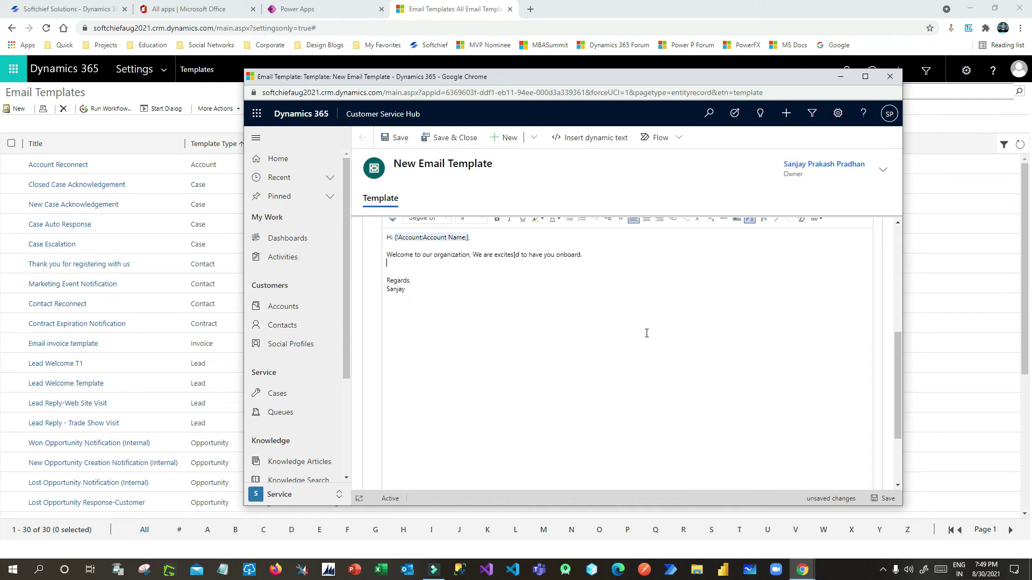
scroll(591, 328, up, 5)
scroll(531, 393, down, 4)
scroll(531, 393, up, 2)
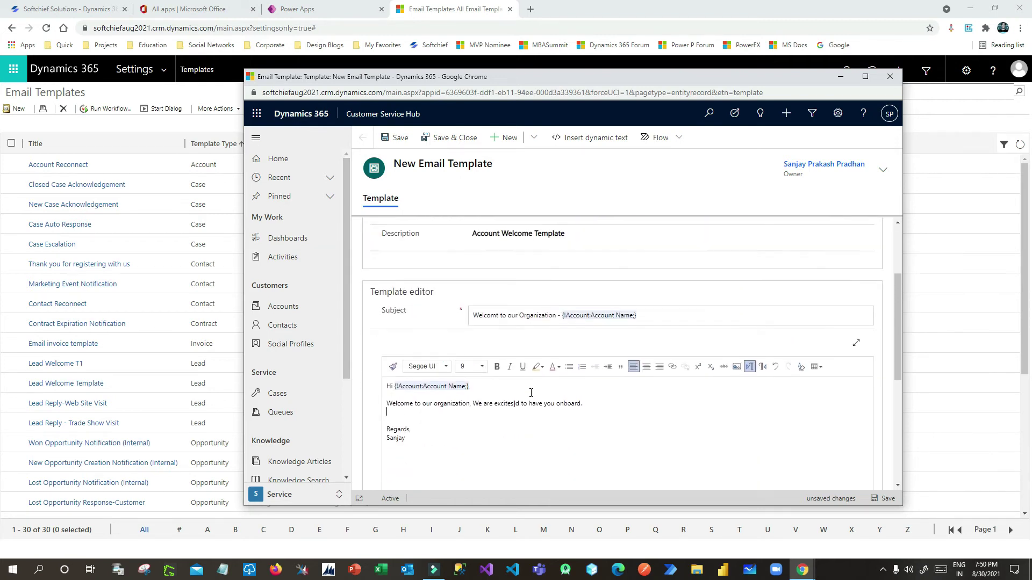
Fix the subject typo so it reads 'Welcome to our Organization'.
click(500, 327)
key(BackSpace)
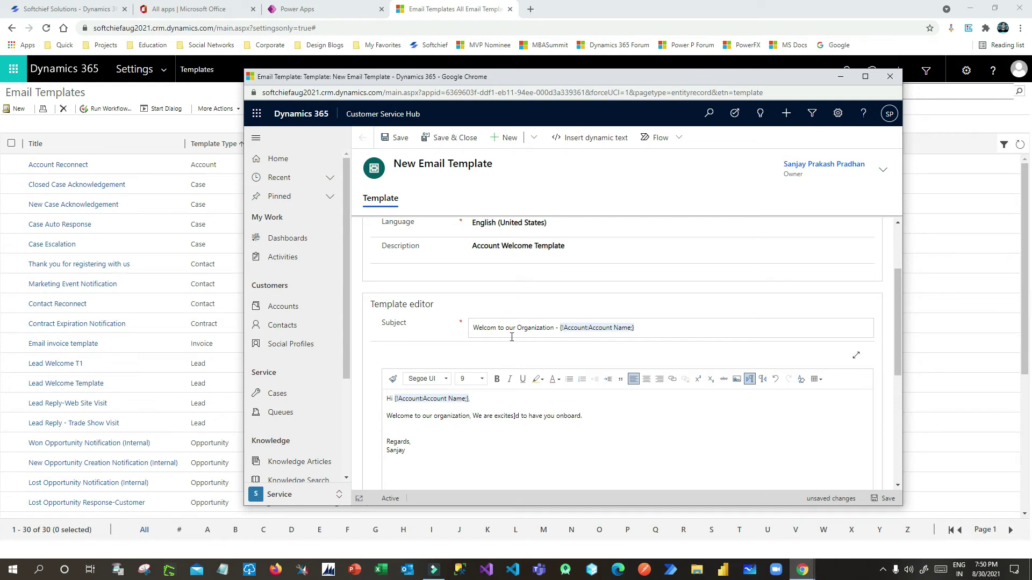
text(e)
click(649, 331)
click(432, 398)
scroll(457, 398, down, 1)
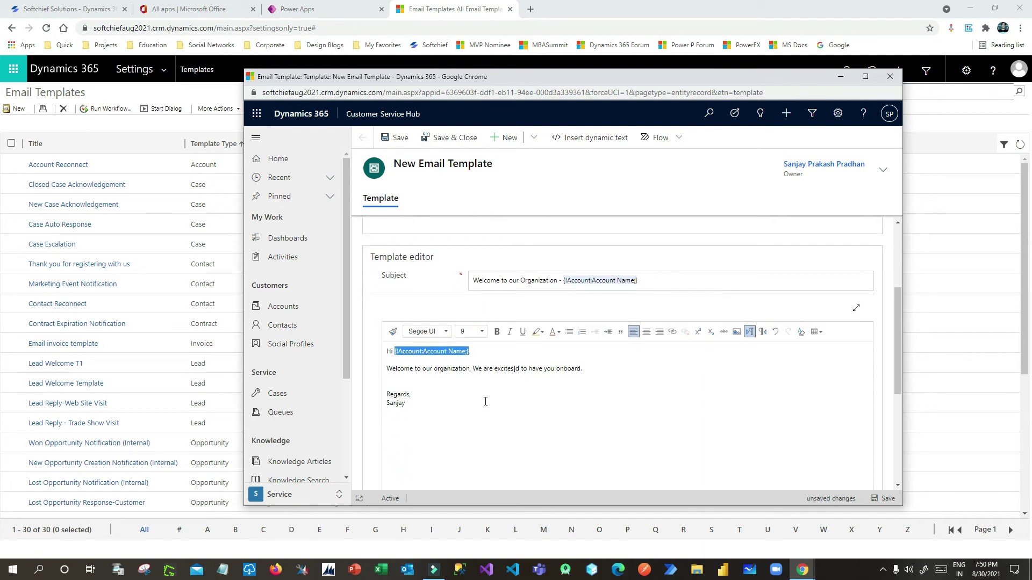
click(395, 370)
Insert the Account Annual Revenue dynamic field into the body, then Save and Save & Close.
click(601, 136)
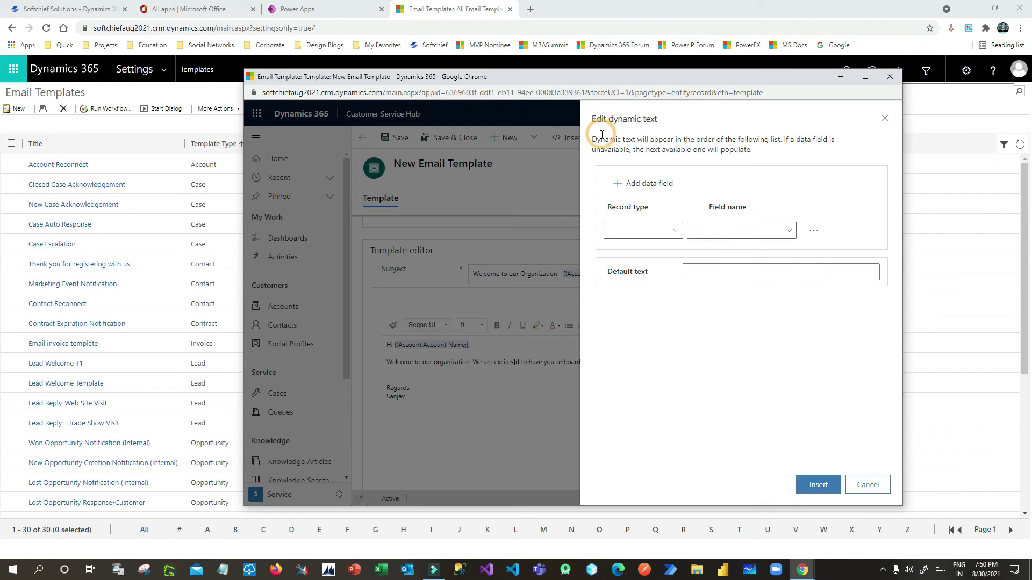
click(661, 231)
click(639, 269)
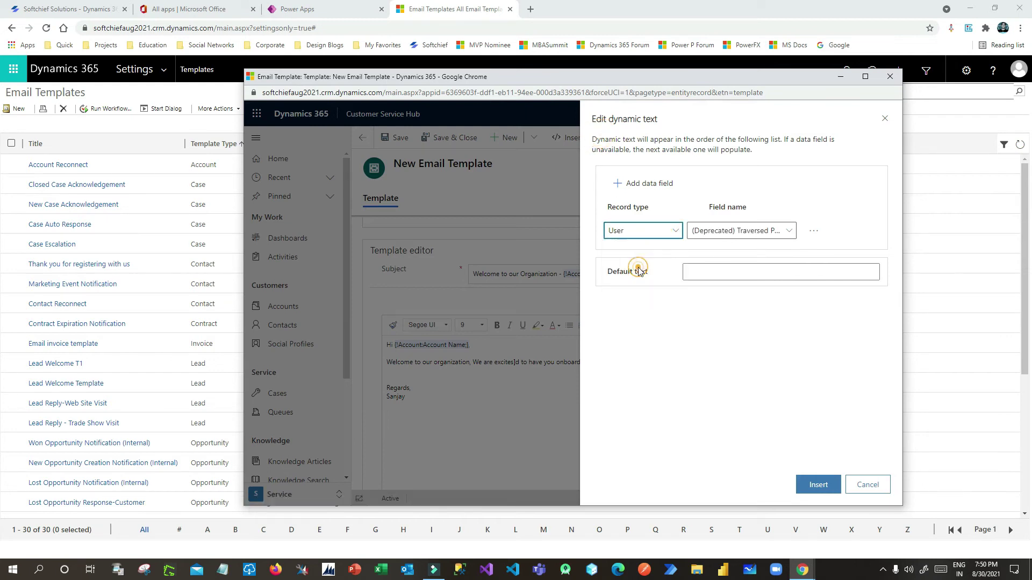
click(665, 232)
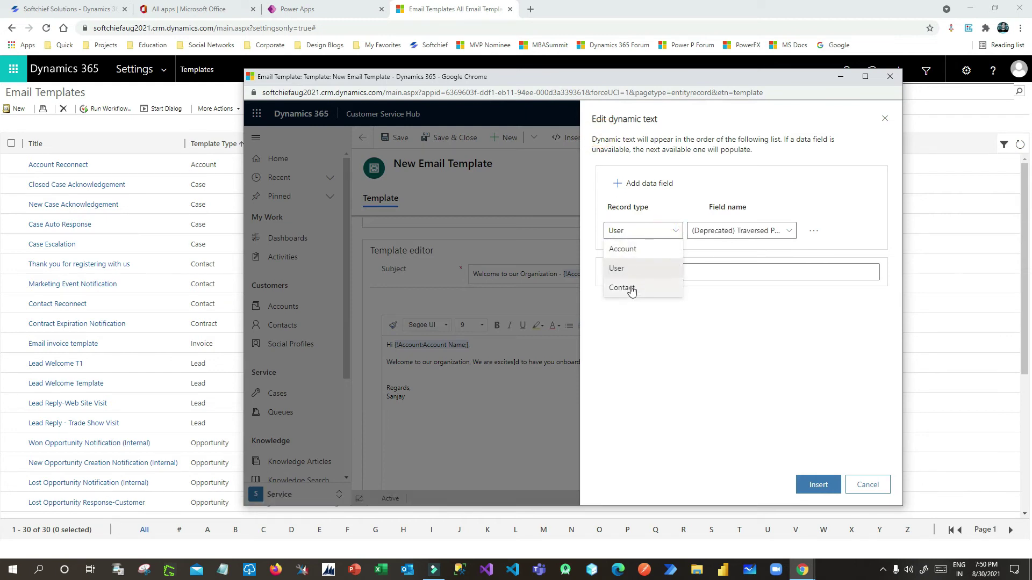
click(637, 251)
click(663, 230)
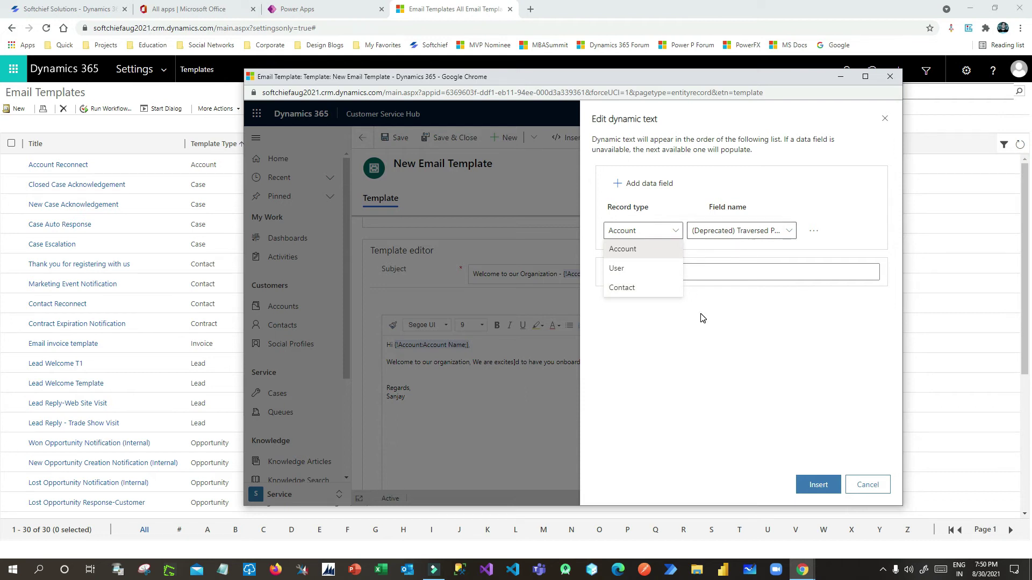
click(660, 251)
click(790, 231)
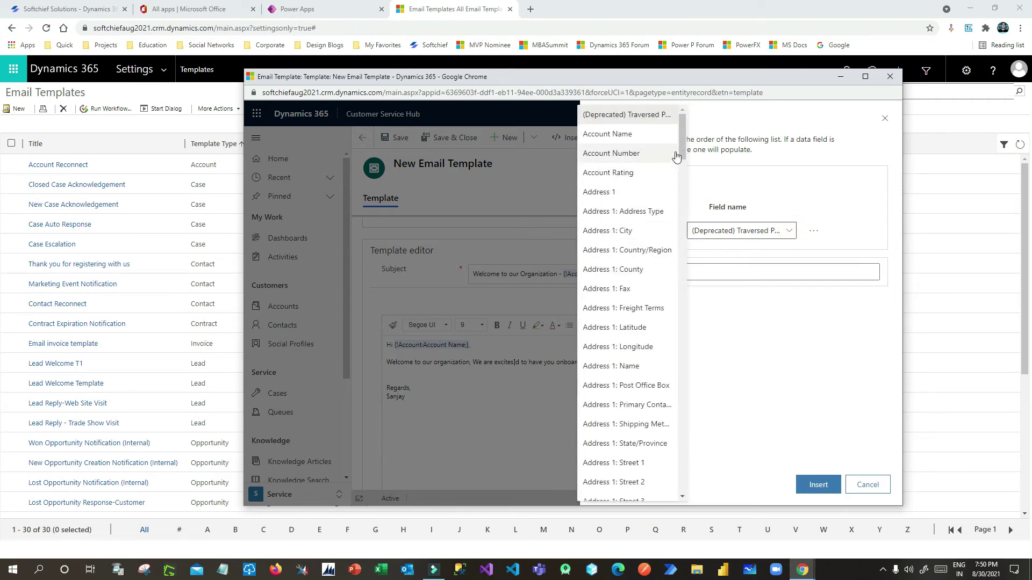
drag(683, 144, 675, 247)
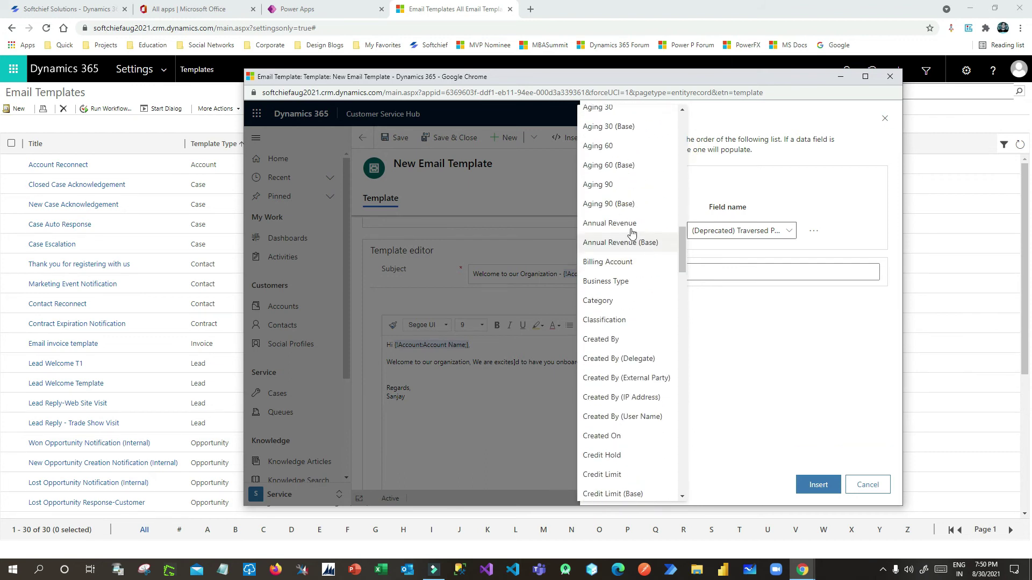
click(664, 221)
click(818, 484)
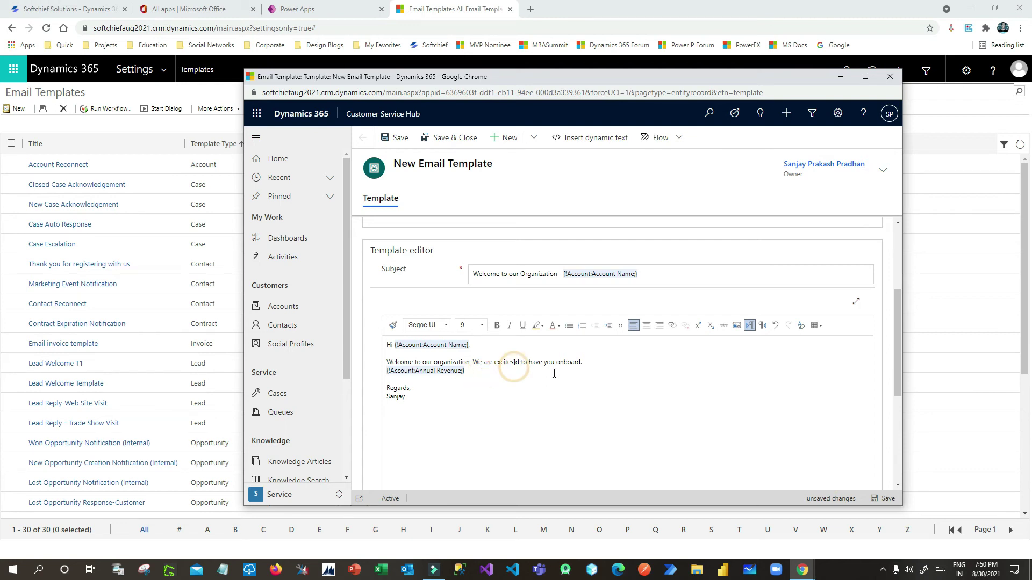
click(395, 138)
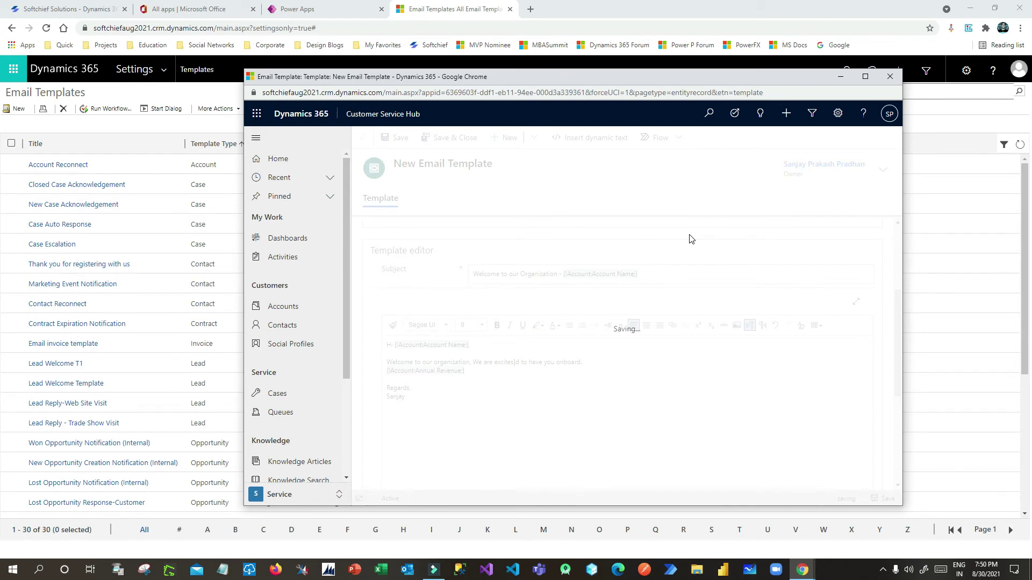
click(442, 137)
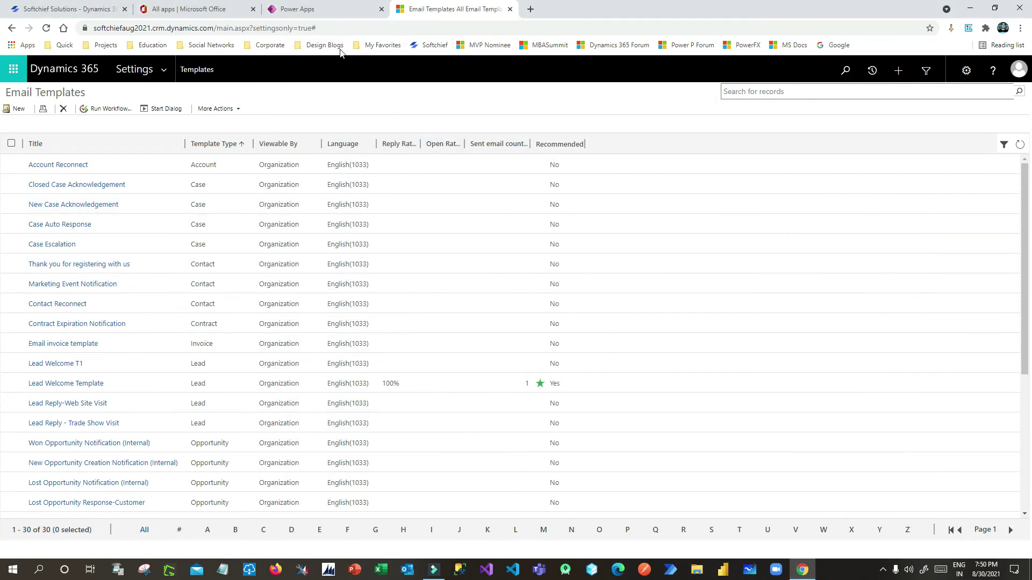
Return to Power Apps, list the Apps, and launch Sales Hub.
click(339, 11)
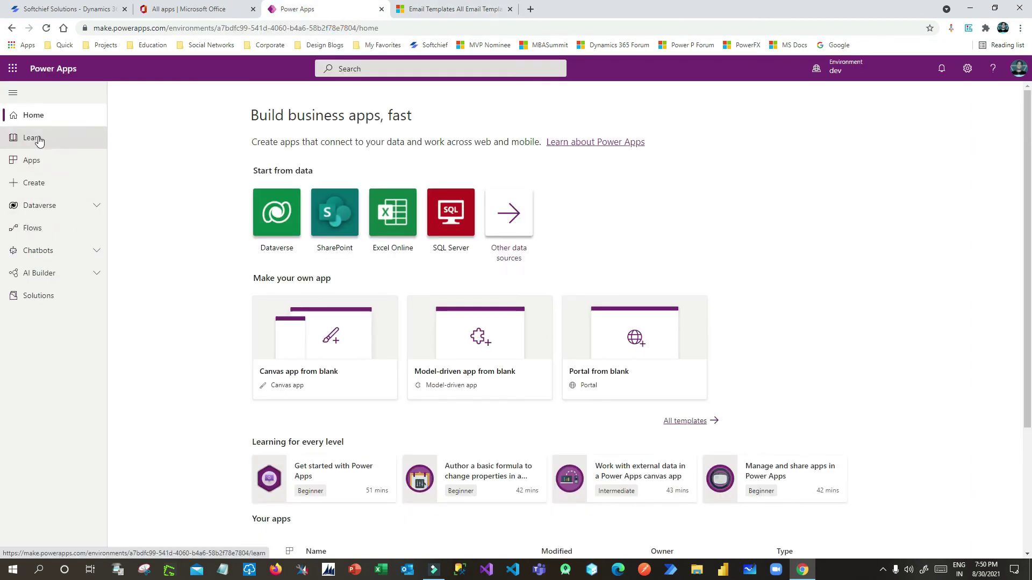
click(45, 160)
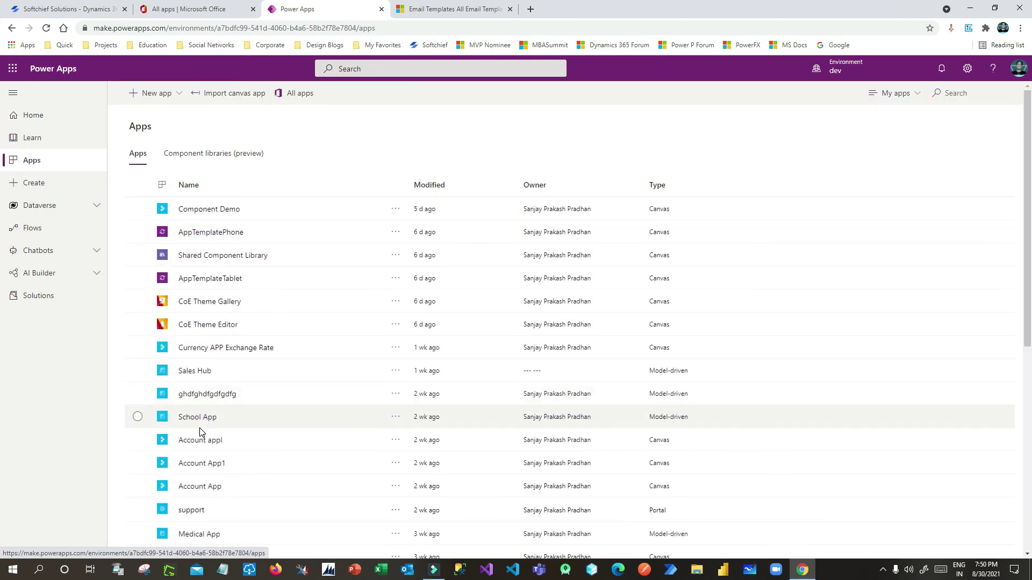
scroll(197, 409, down, 2)
click(194, 263)
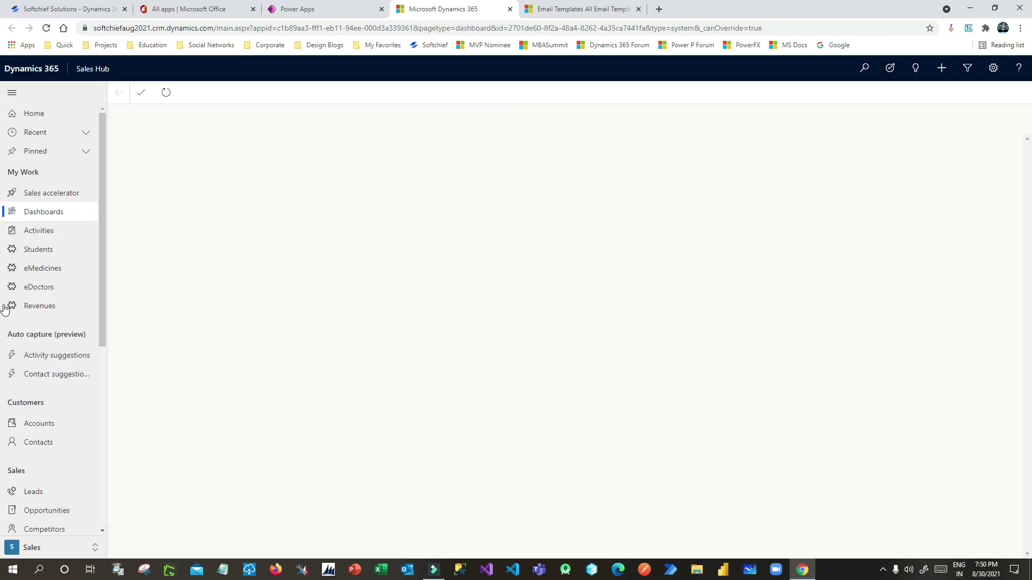
Open the TATA Group record from the Accounts list.
click(49, 424)
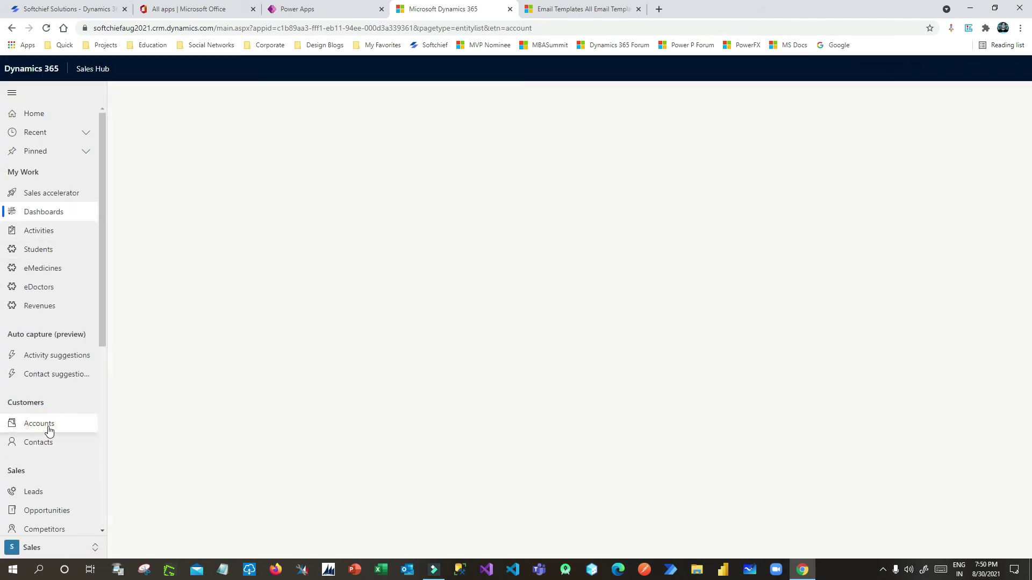
click(53, 429)
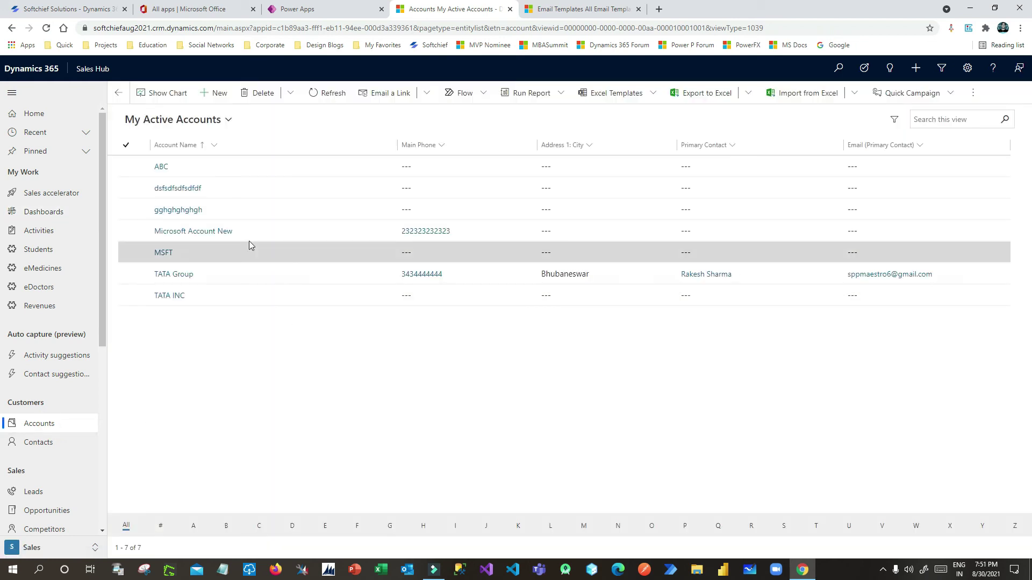
double_click(224, 271)
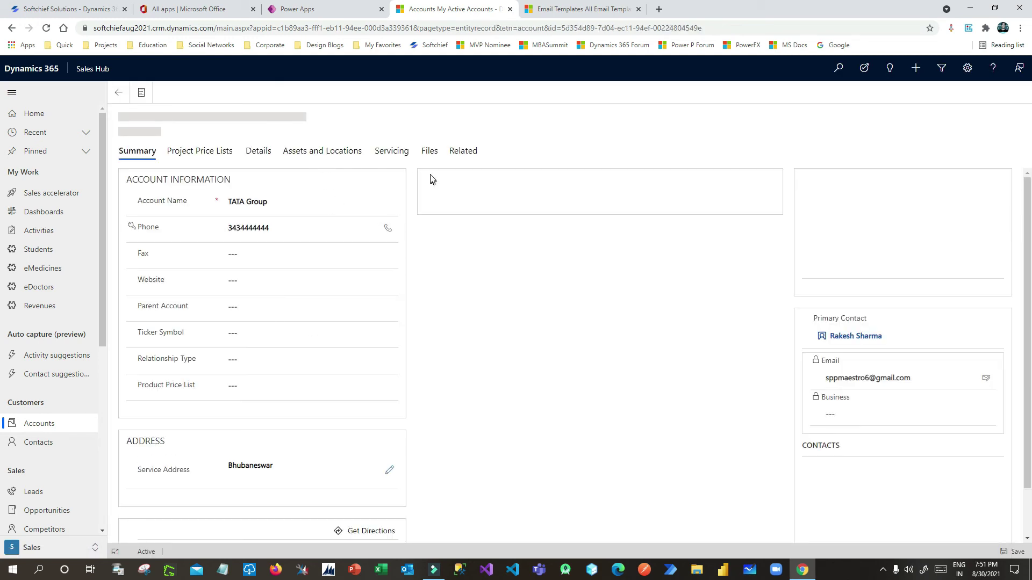
Start a new Email activity from the TATA Group account's related Activities.
click(467, 151)
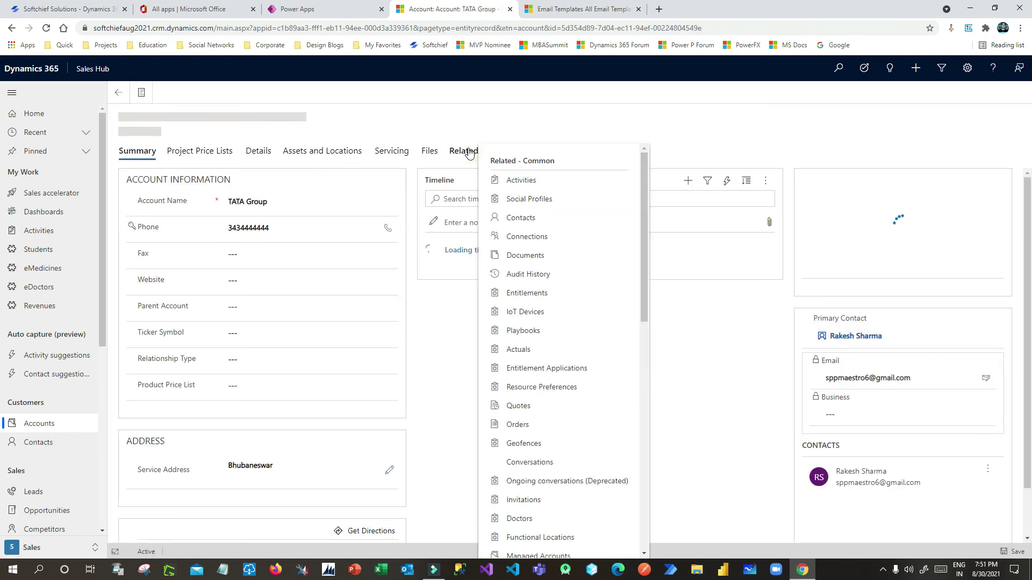
click(525, 200)
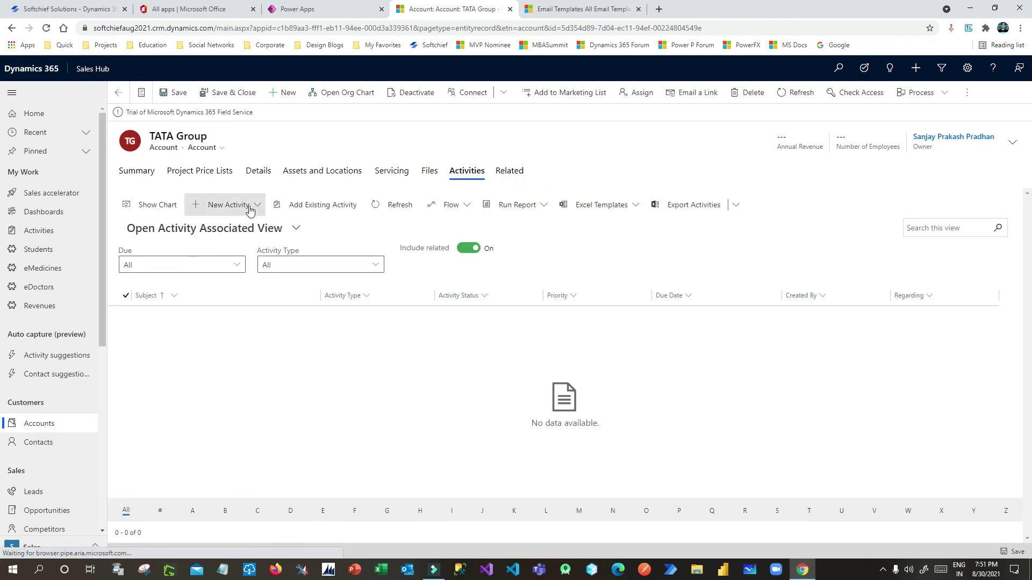
click(225, 205)
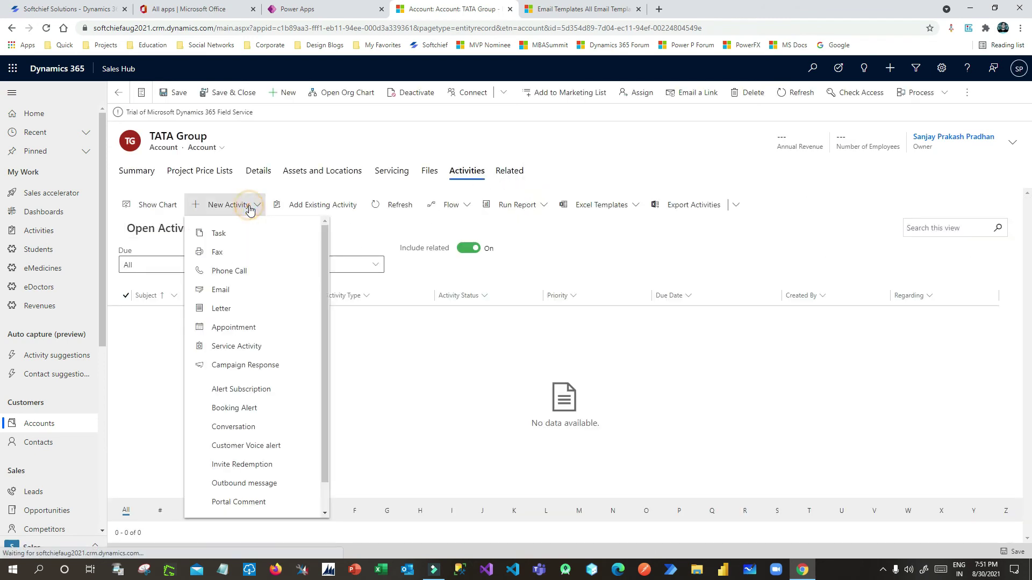
click(222, 291)
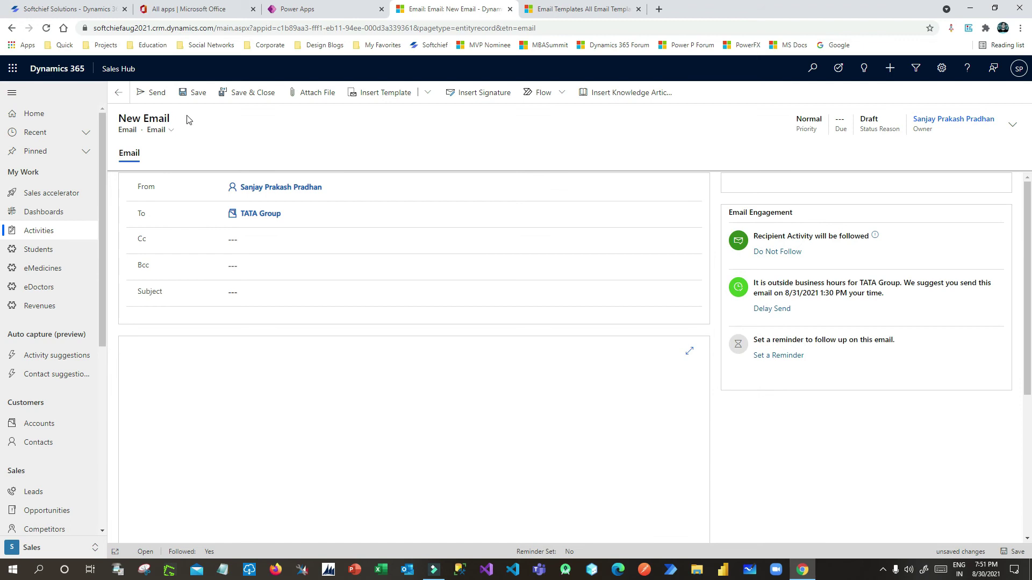
Place the cursor on the empty first line of the TATA Group email body and bring up Insert Template.
scroll(237, 283, down, 1)
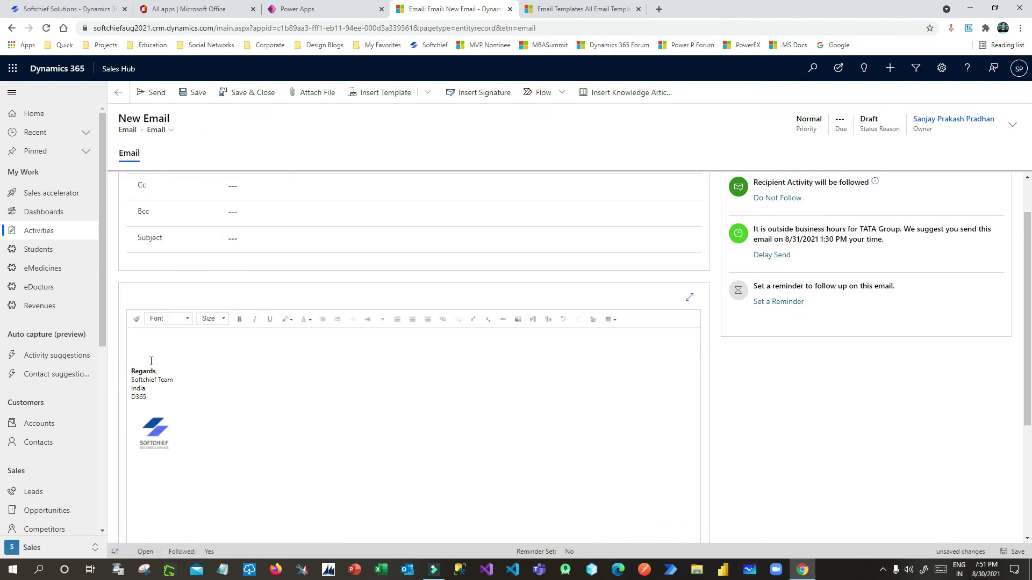
mouse_move(200, 451)
mouse_down()
mouse_move(143, 375)
mouse_move(191, 445)
mouse_up()
click(230, 392)
click(189, 445)
scroll(189, 409, up, 1)
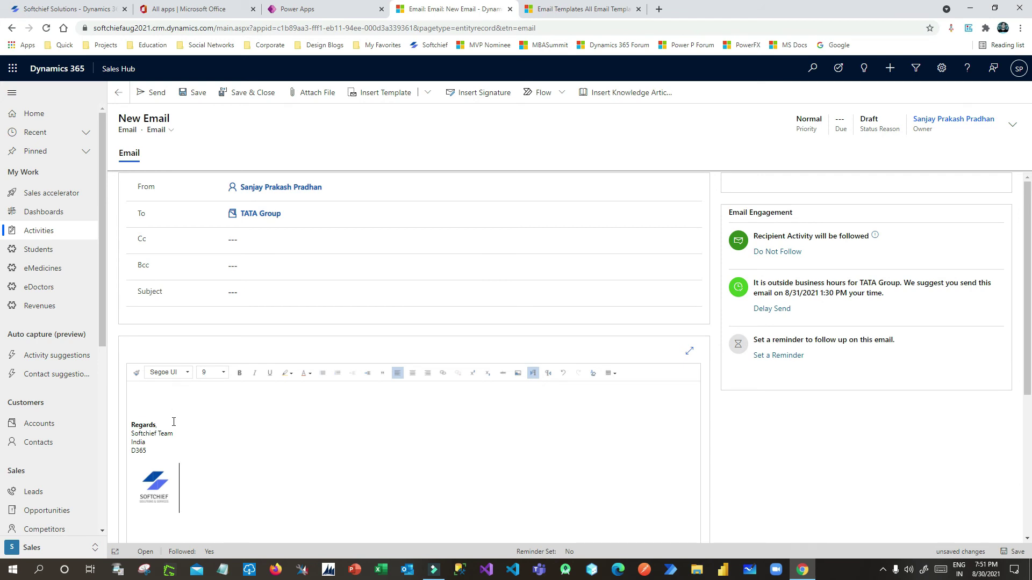
click(147, 391)
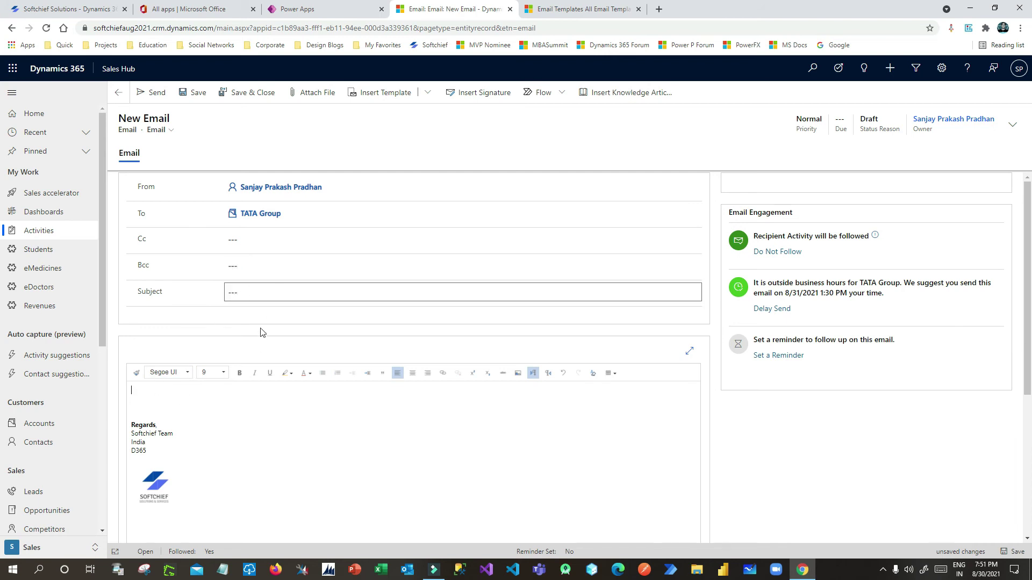
click(385, 94)
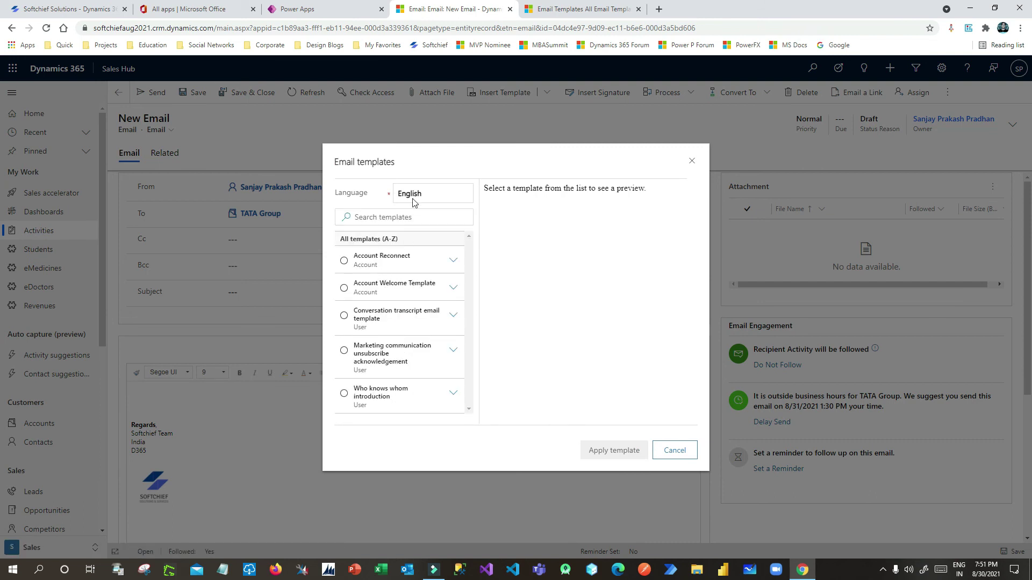
Search templates for 'Acco', select Account Welcome Template, and review its greeting and welcome sentence in the preview.
click(390, 218)
text(Accou)
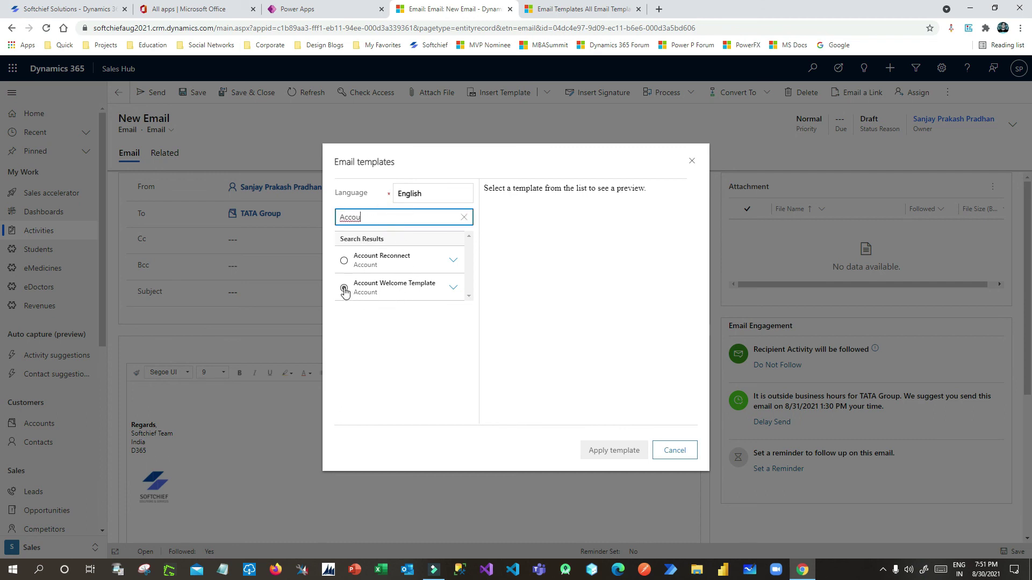
click(345, 290)
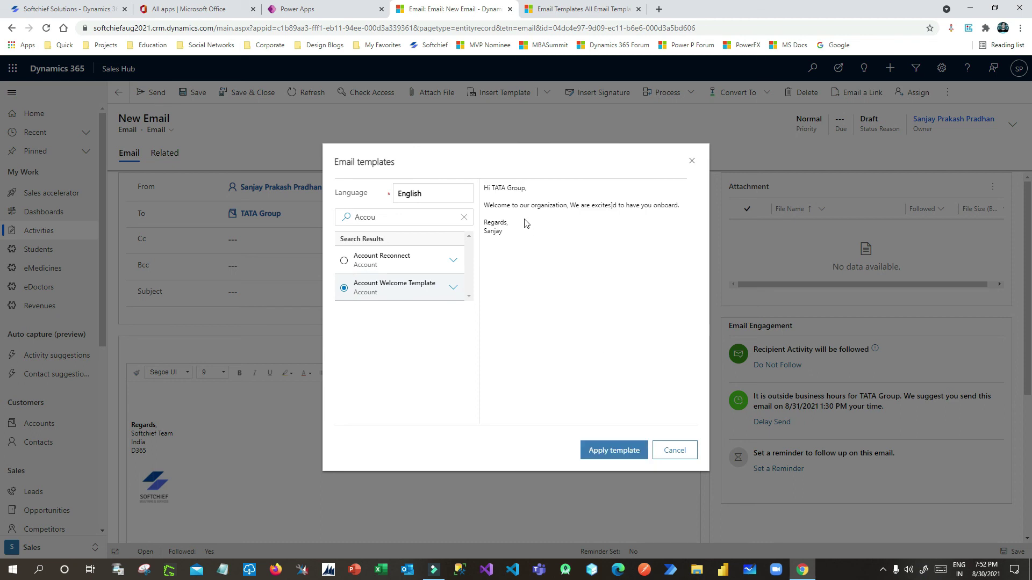
drag(485, 188, 582, 205)
click(656, 205)
click(534, 205)
click(534, 206)
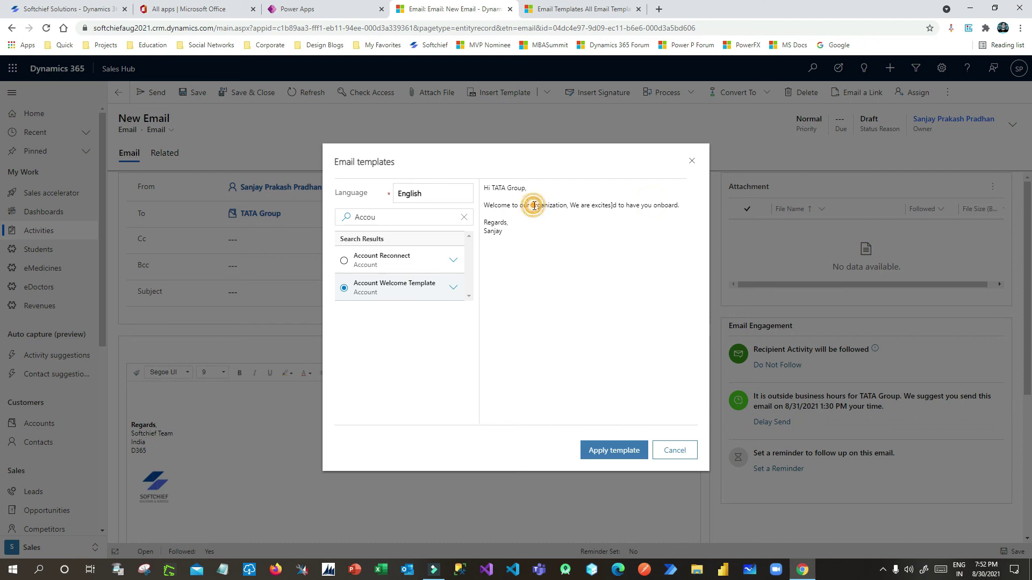
Apply the template, giving the subject 'Welcome to our Organization - TATA Group' and the welcome body.
click(611, 451)
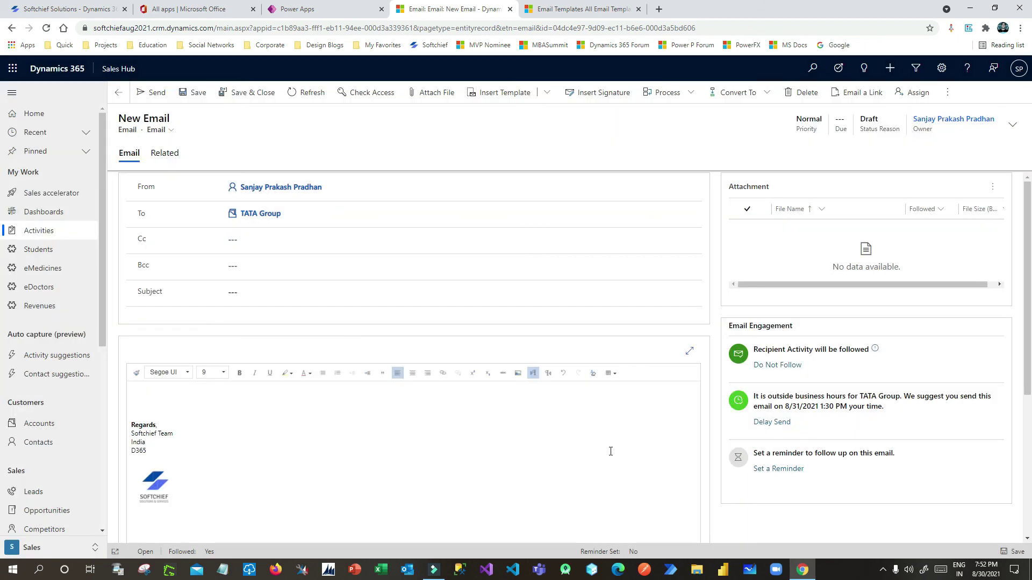
drag(272, 290, 392, 291)
click(389, 290)
drag(318, 290, 383, 299)
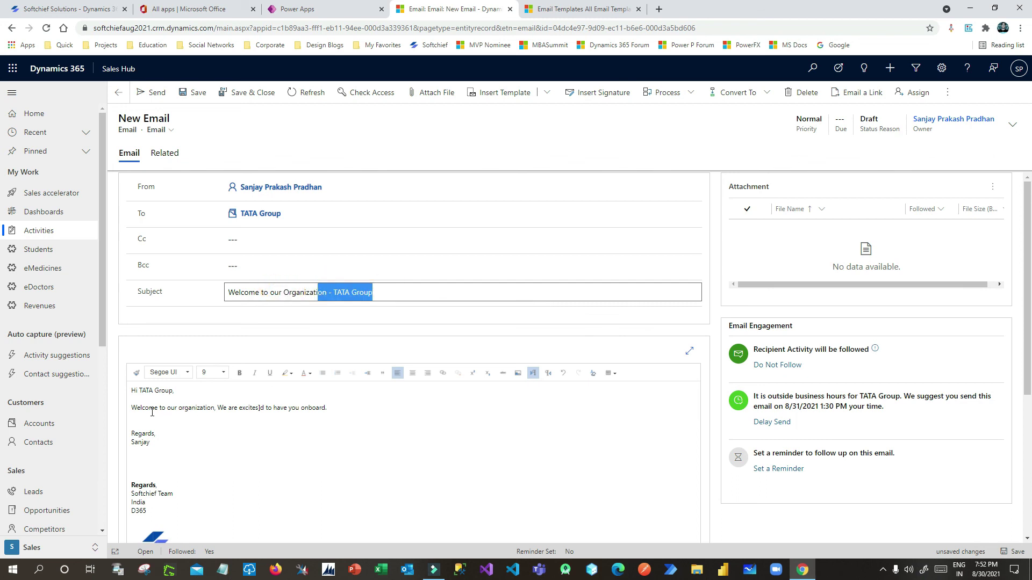
drag(177, 407, 330, 408)
click(336, 404)
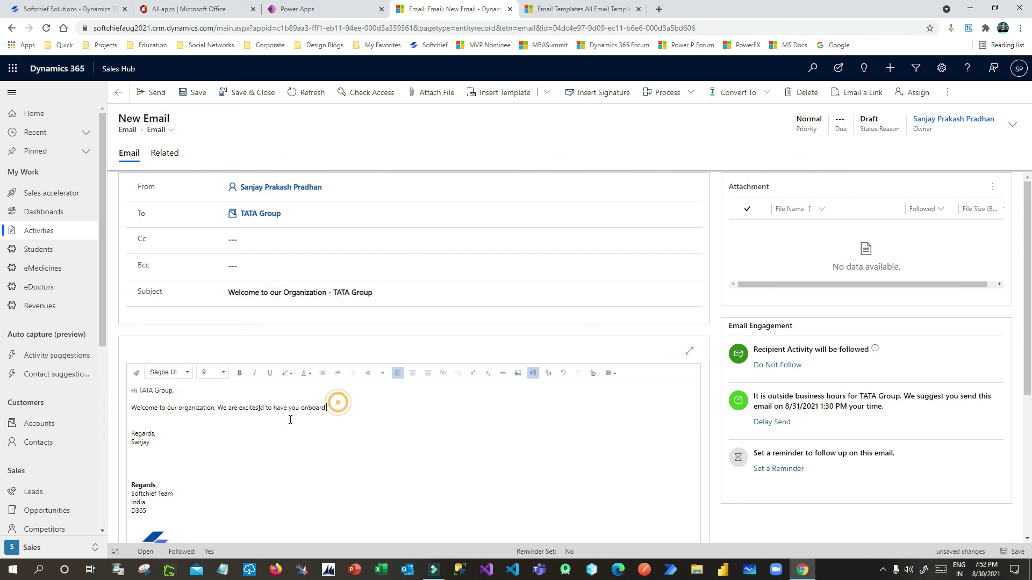
click(140, 417)
Send the welcome email and confirm it appears in the TATA Group Summary timeline.
click(157, 91)
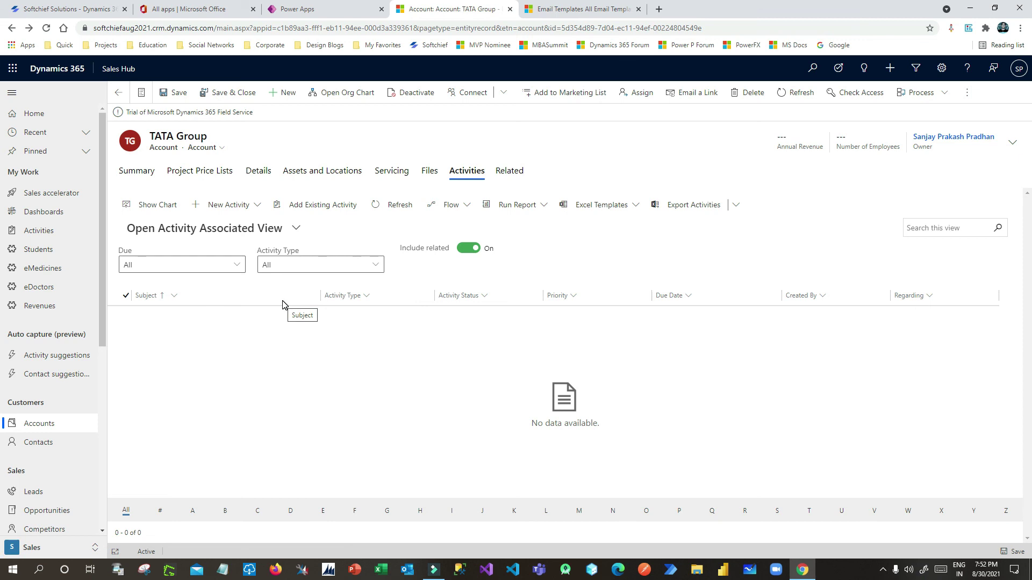
scroll(274, 323, down, 1)
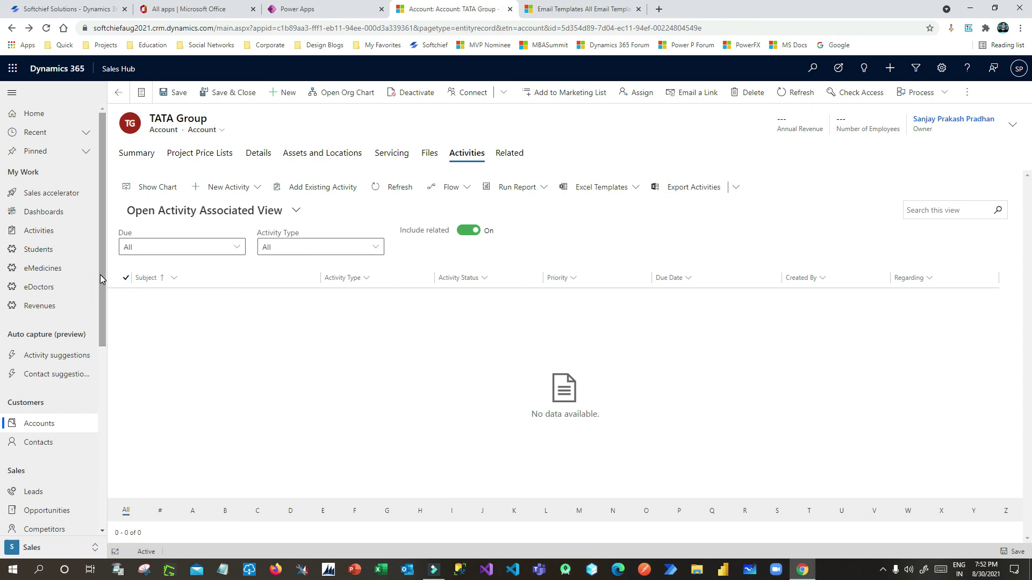
click(139, 155)
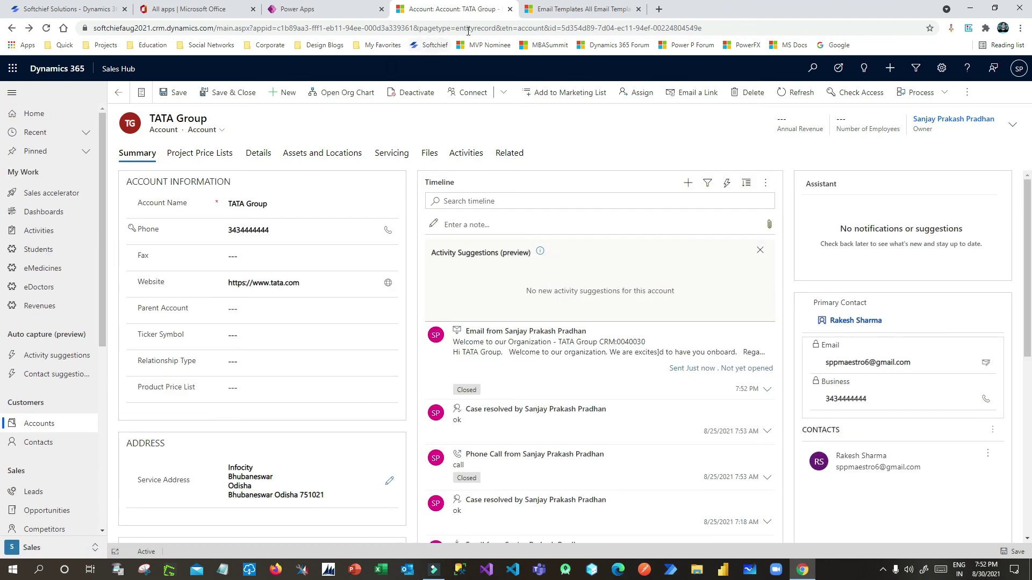
Return to the Email Templates list in the other browser tab.
click(599, 12)
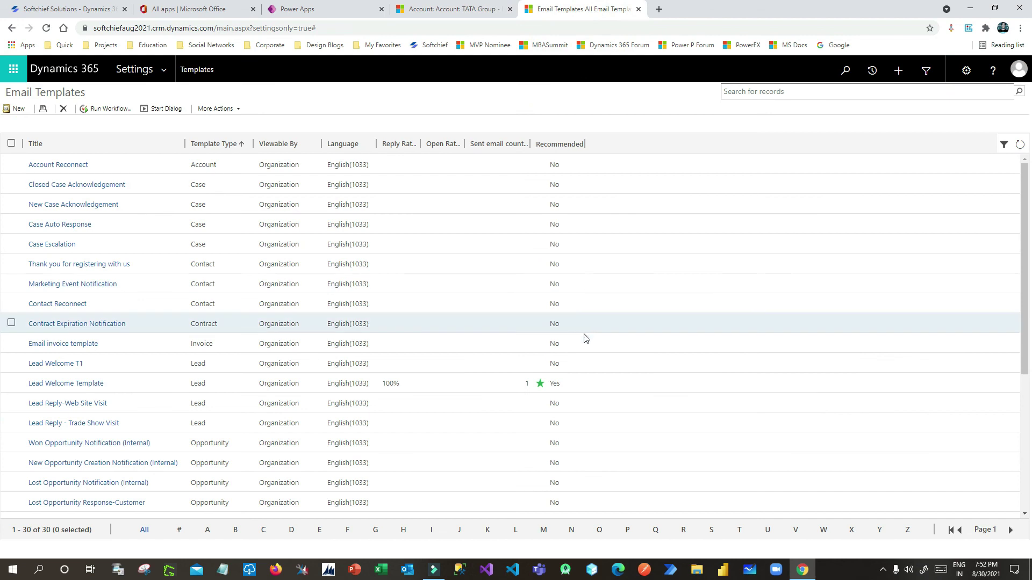
scroll(584, 349, down, 5)
scroll(585, 357, up, 5)
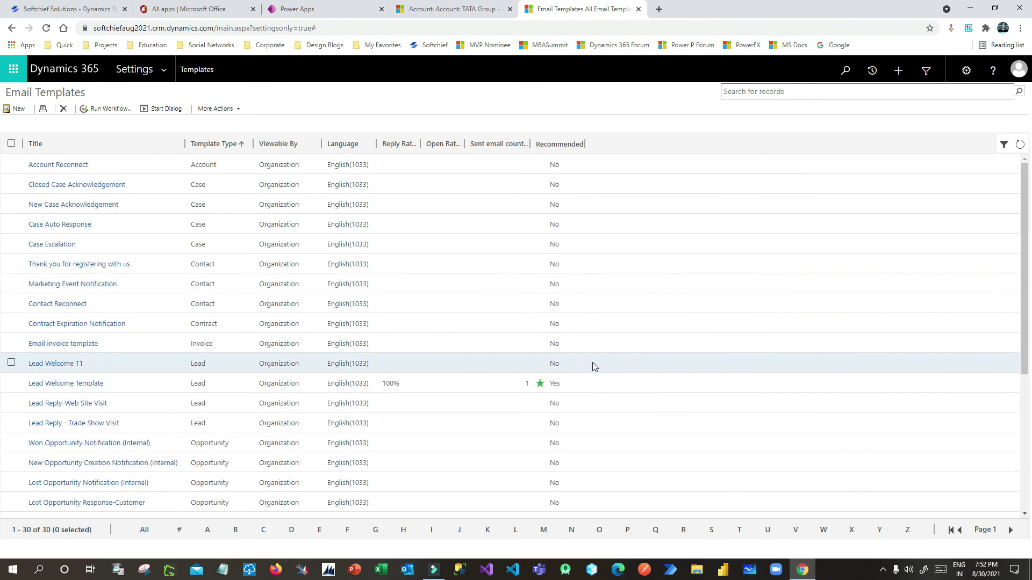